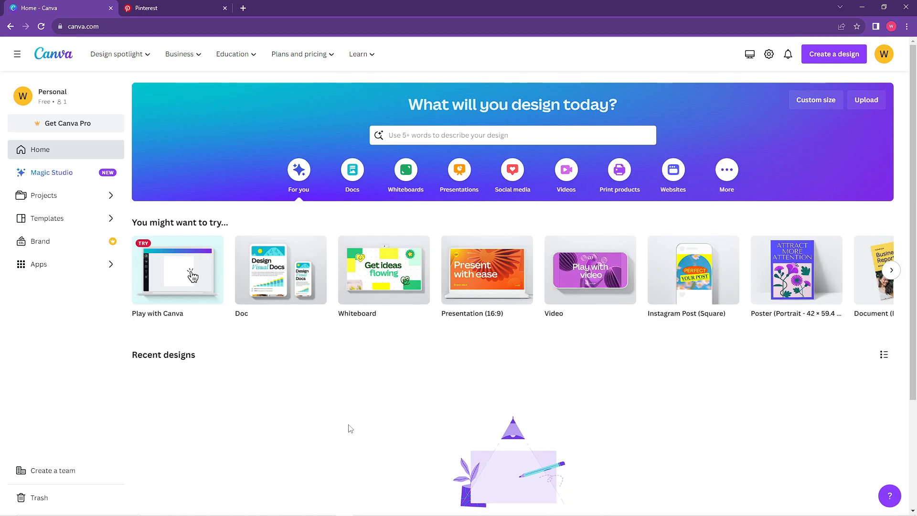
Step: Look over the account options and the home page down to the recent designs area
left_click(882, 61)
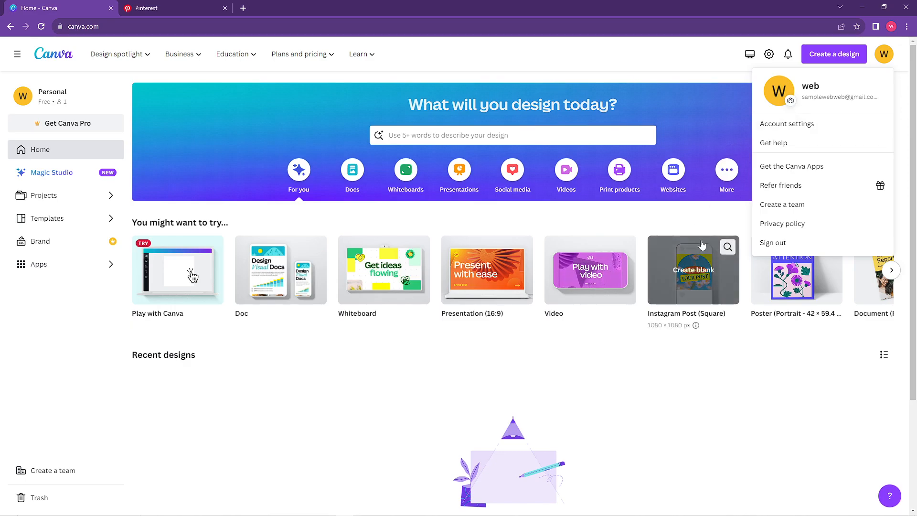
left_click(595, 370)
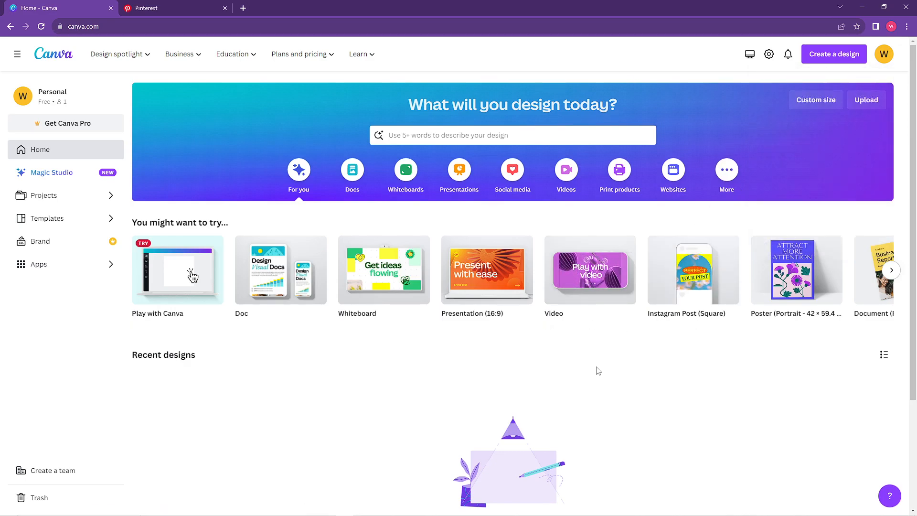
scroll(296, 334, "down", 3)
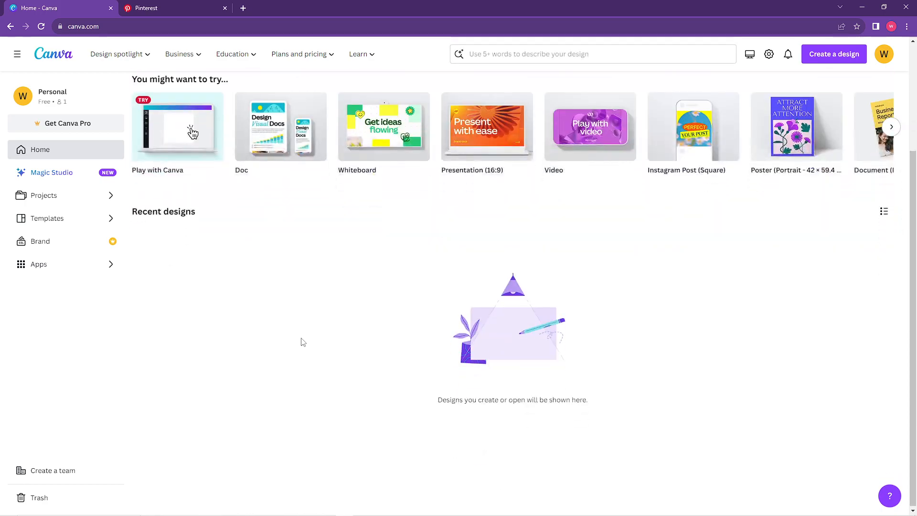
Step: View the Brand Kit page, collapse its Logos section and return to the home page
left_click(88, 243)
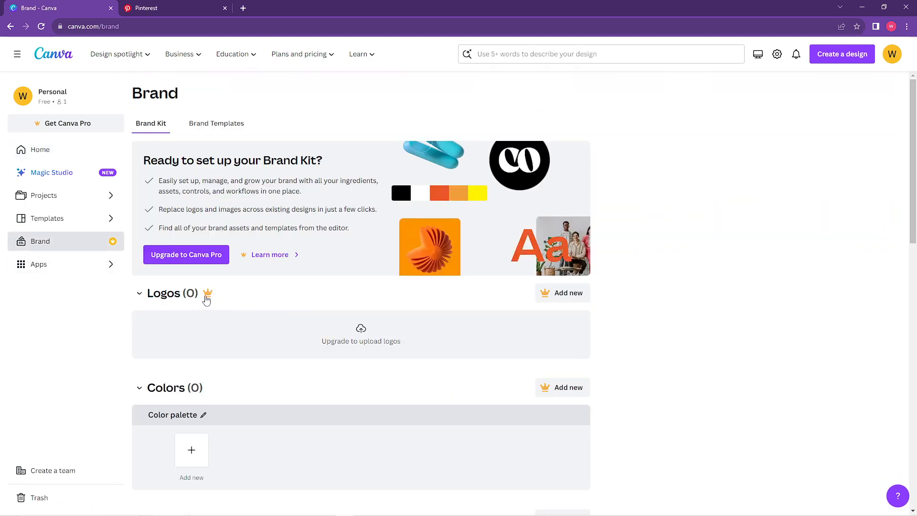
left_click(206, 299)
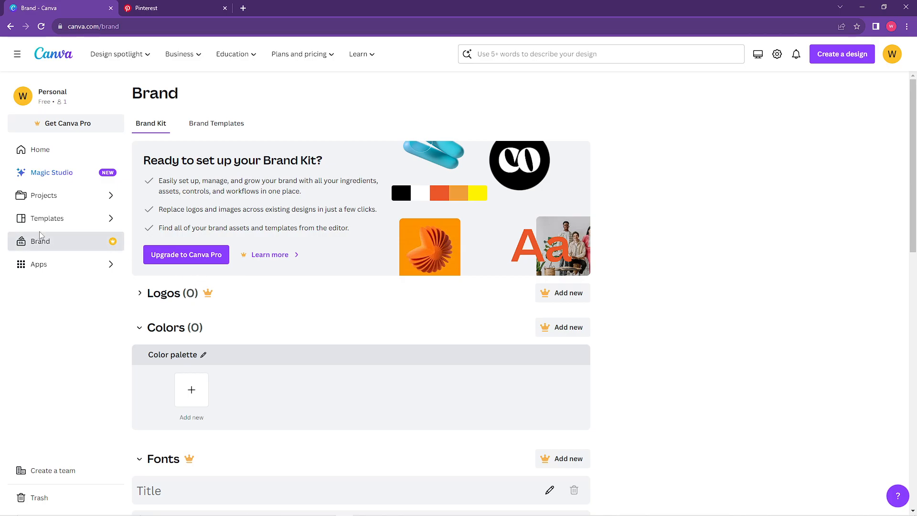
left_click(62, 150)
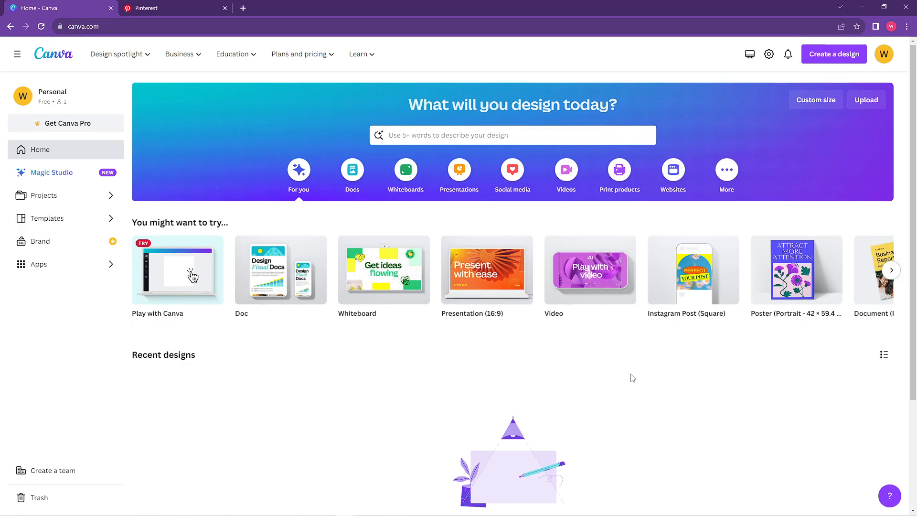
Step: Start a custom-size design and enter 200 px for both its width and height
left_click(838, 55)
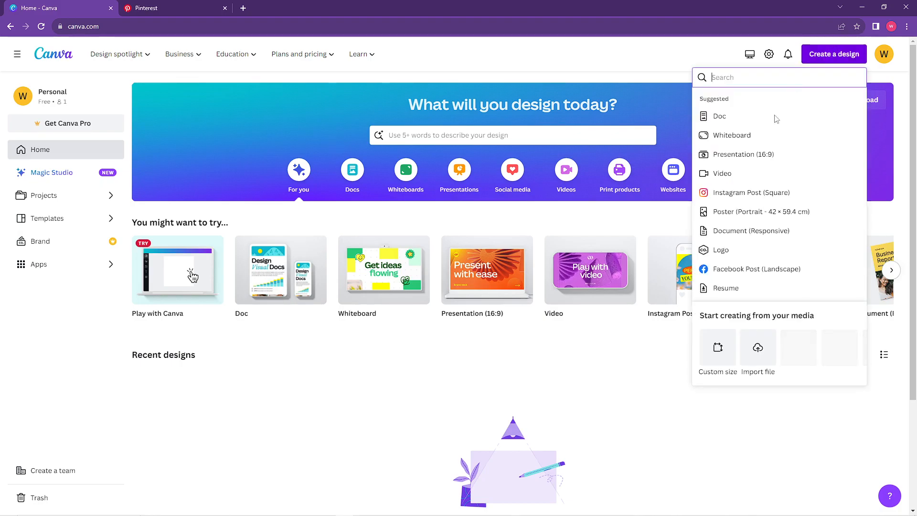
left_click(718, 347)
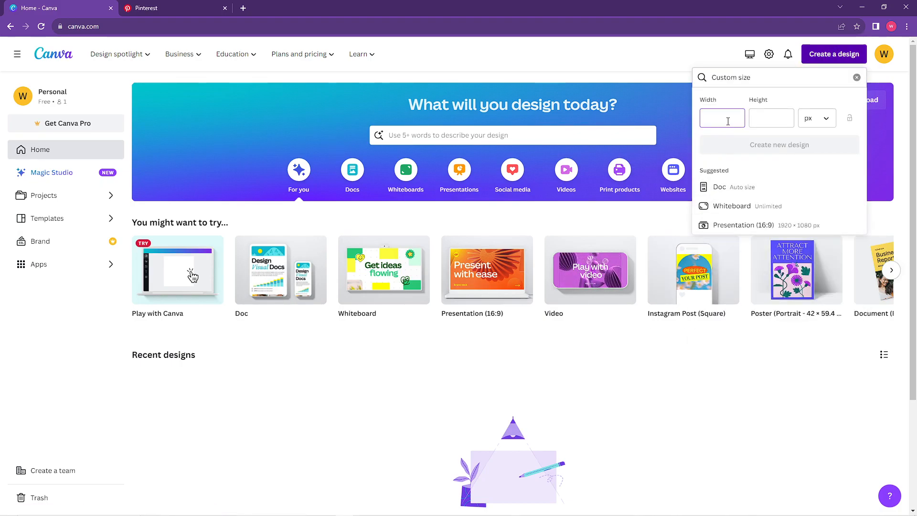
type("200")
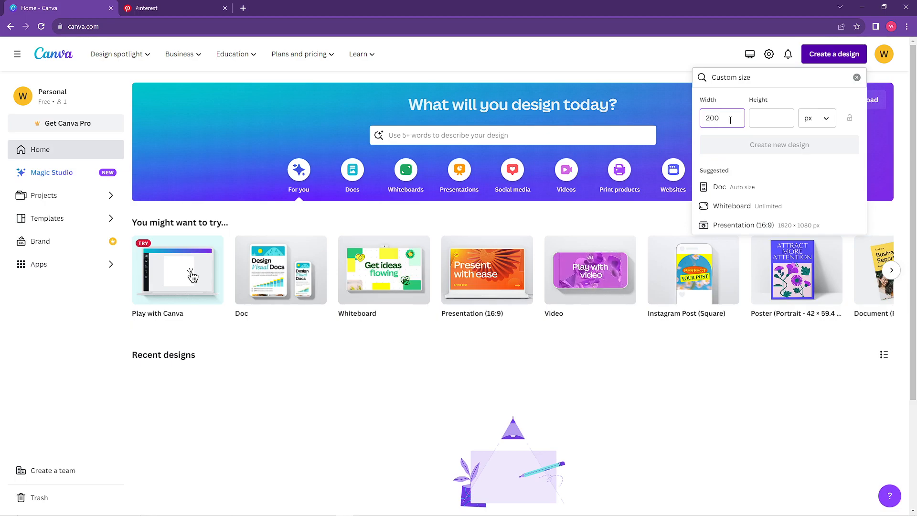
left_click(763, 117)
type("200")
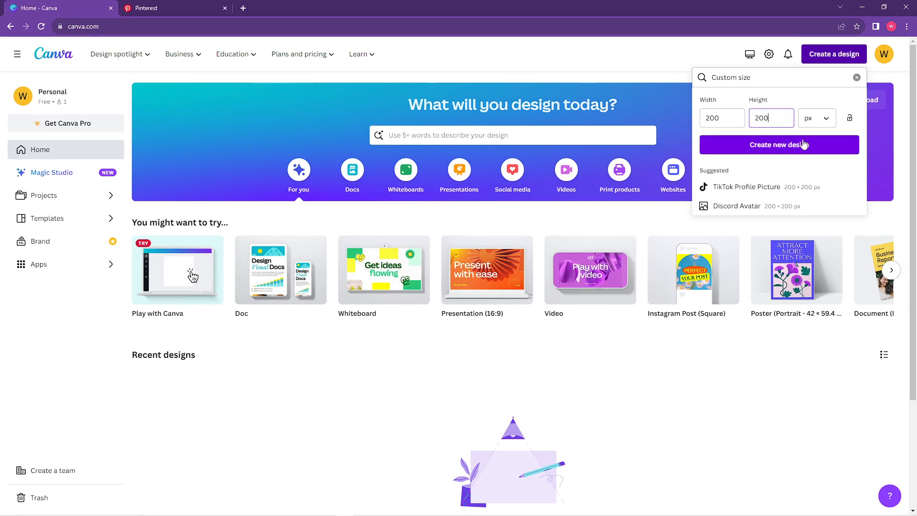
Step: Try inches and centimetres as the units of the custom size, and discard the custom-size entry
left_click(818, 117)
left_click(804, 167)
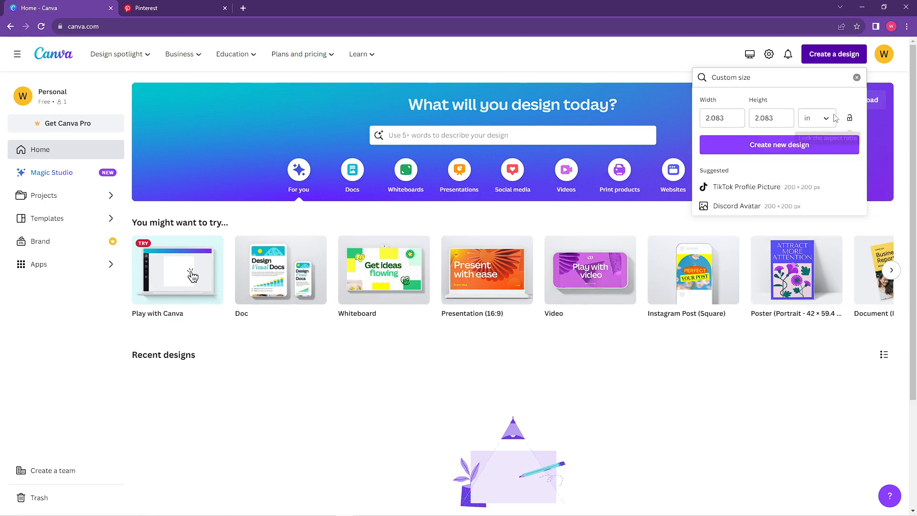
left_click(831, 118)
left_click(818, 180)
left_click(831, 117)
left_click(802, 199)
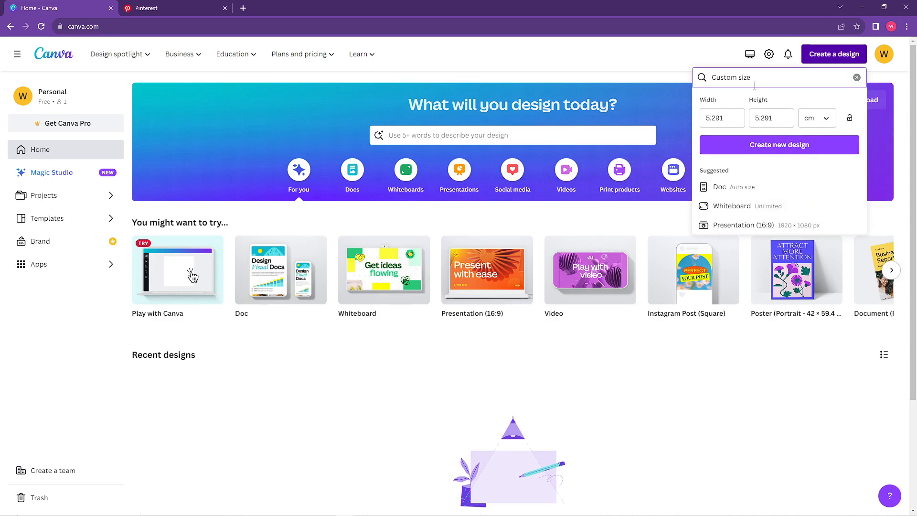
left_click(856, 77)
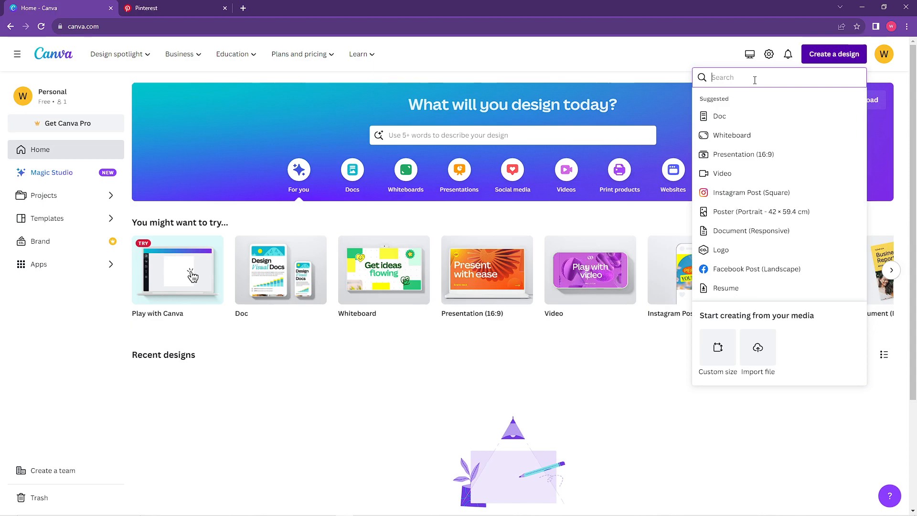
Step: Search the new-design types for a4, planner and poster, and close the list without creating a design
type("a4")
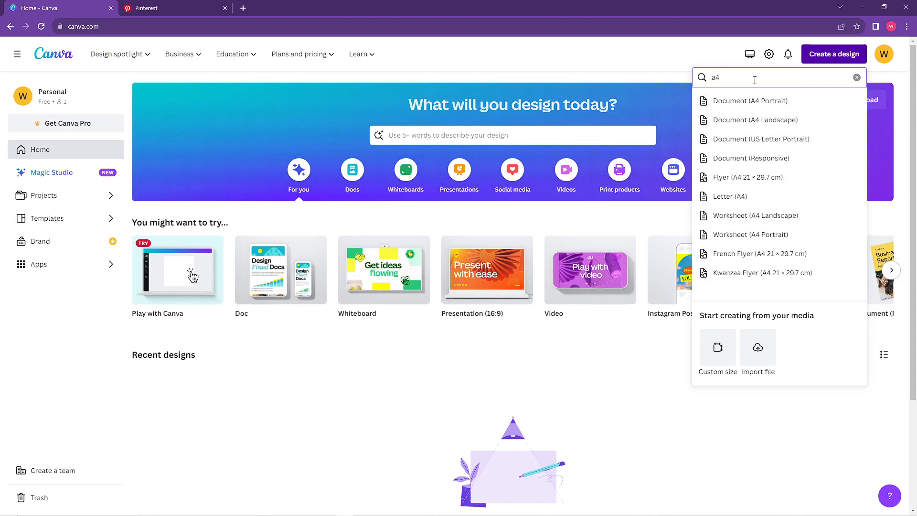
key("BackSpace")
key("BackSpace")
type("planner")
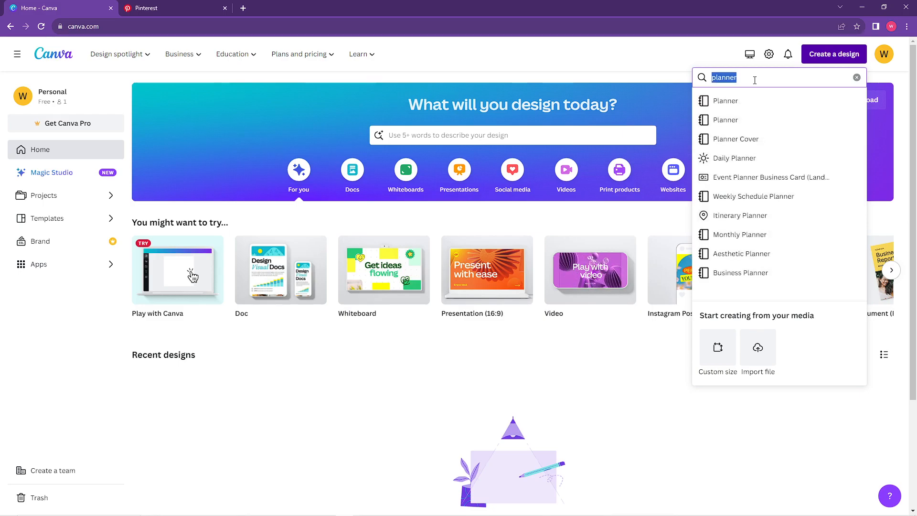
type("poster")
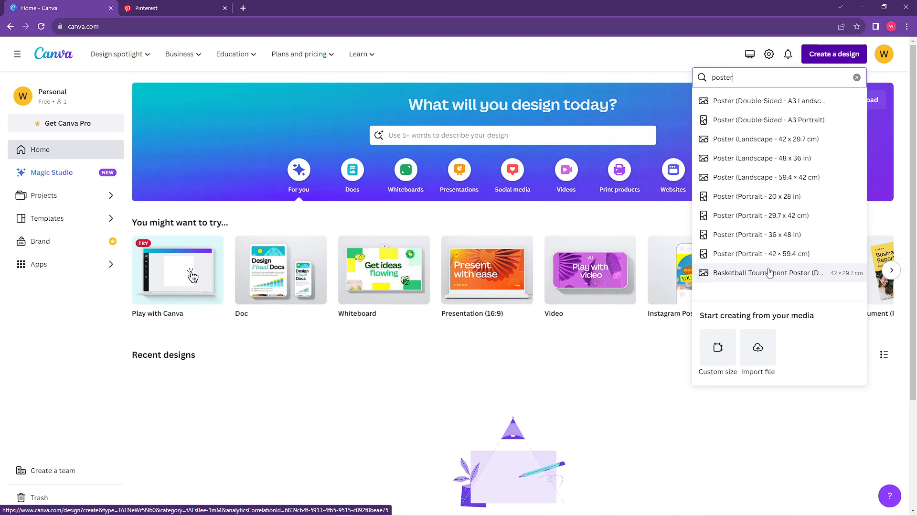
scroll(787, 271, "down", 3)
scroll(735, 286, "up", 3)
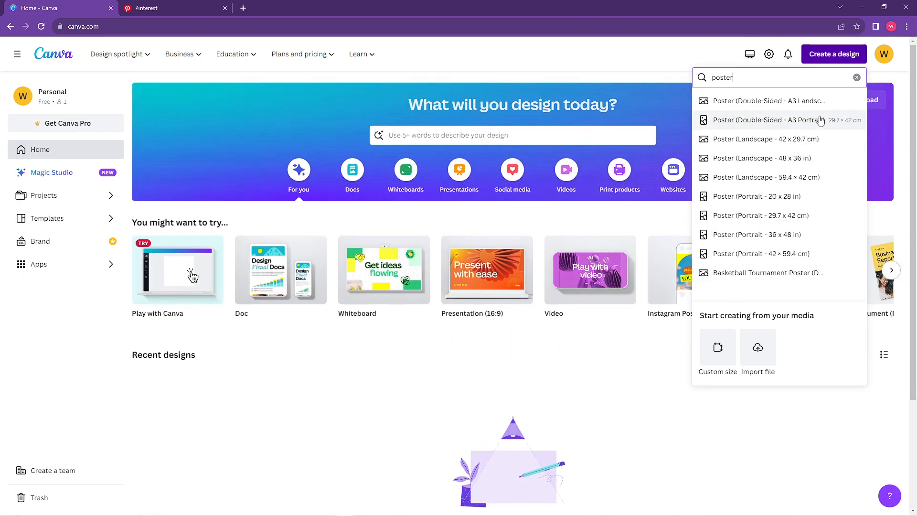
left_click(856, 77)
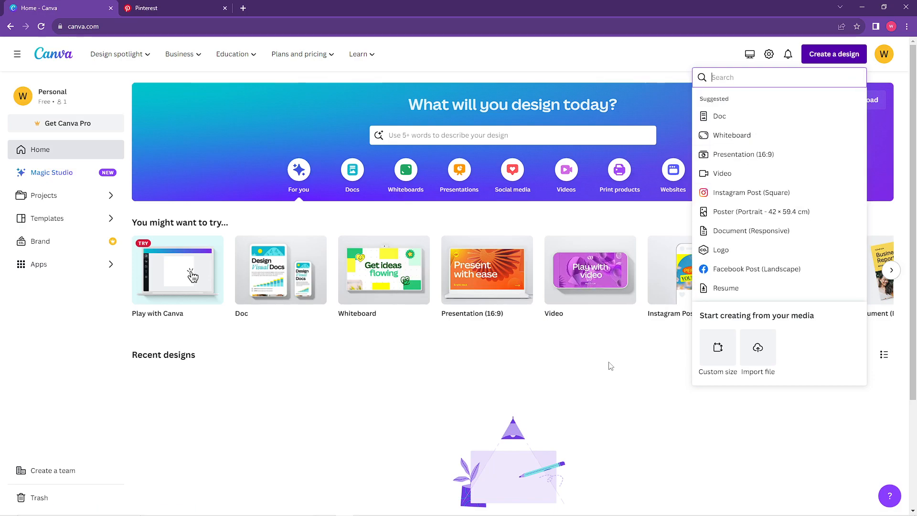
left_click(601, 341)
Step: Search the Canva templates for "poster" from the home page
left_click(517, 138)
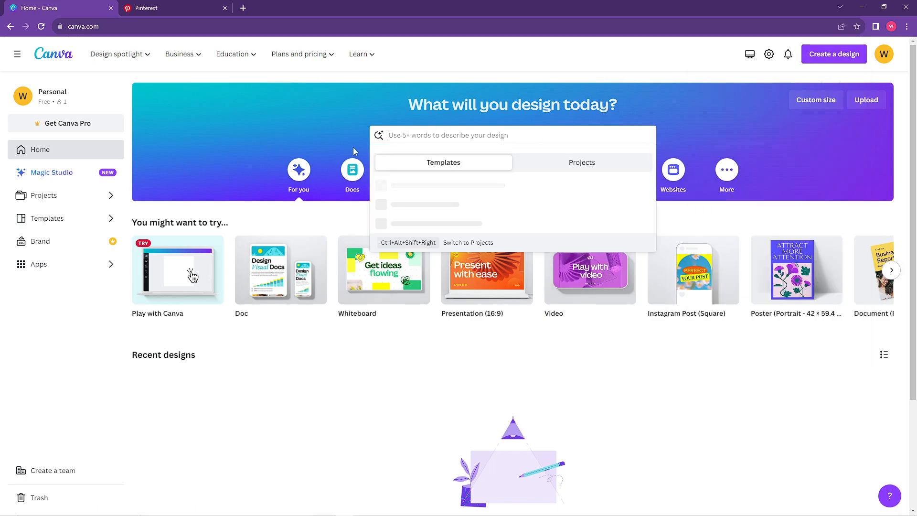
left_click(752, 164)
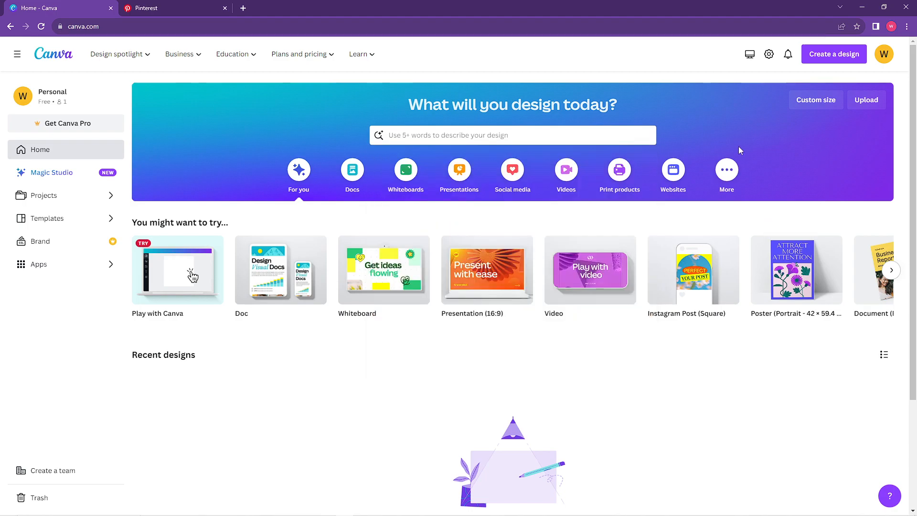
left_click(447, 135)
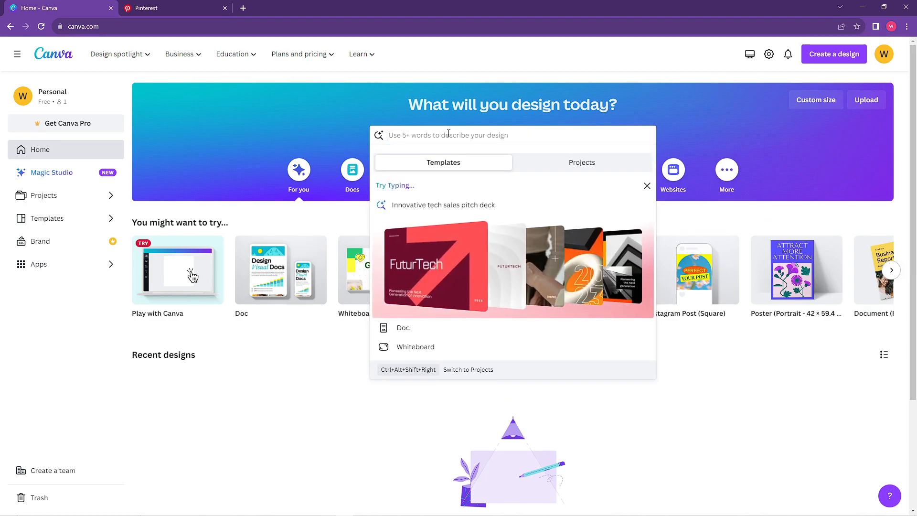
type("poster")
key("Return")
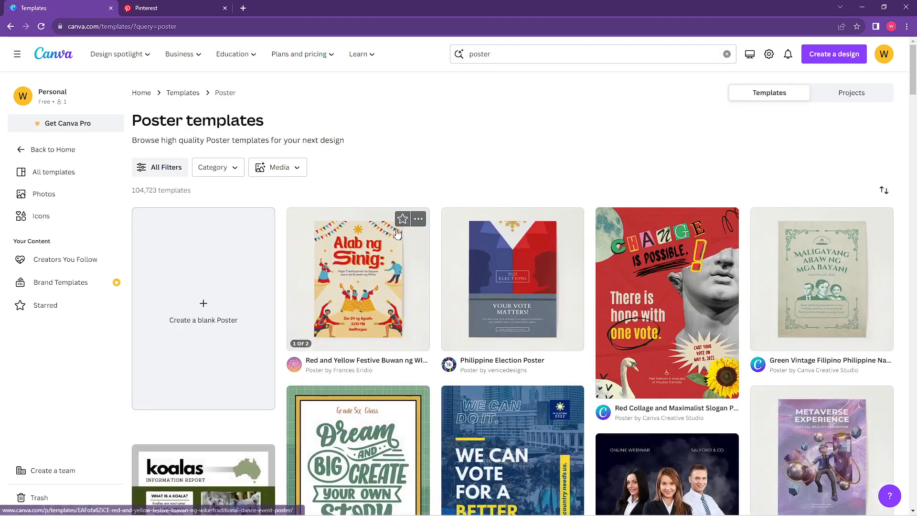
Step: Browse the poster templates and open the pink "lets party" event poster with the vinyl records
scroll(402, 234, "down", 6)
scroll(639, 219, "down", 10)
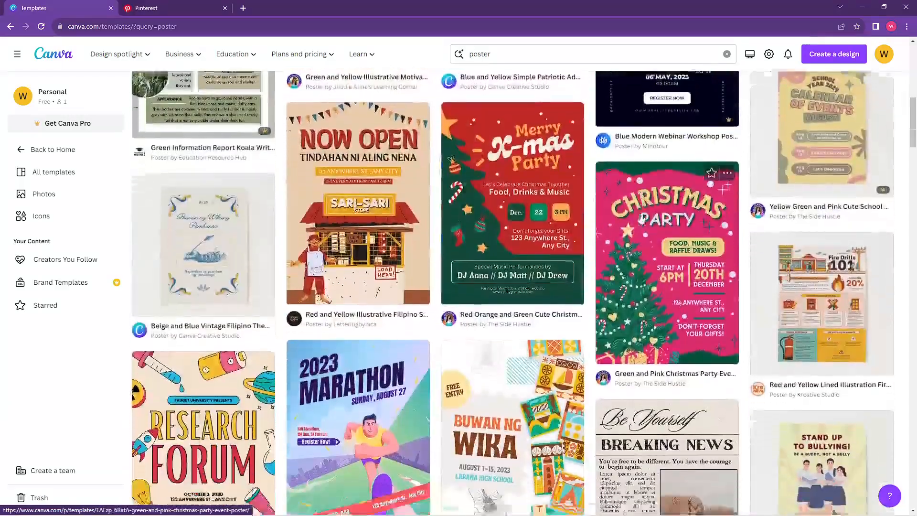
scroll(653, 214, "down", 10)
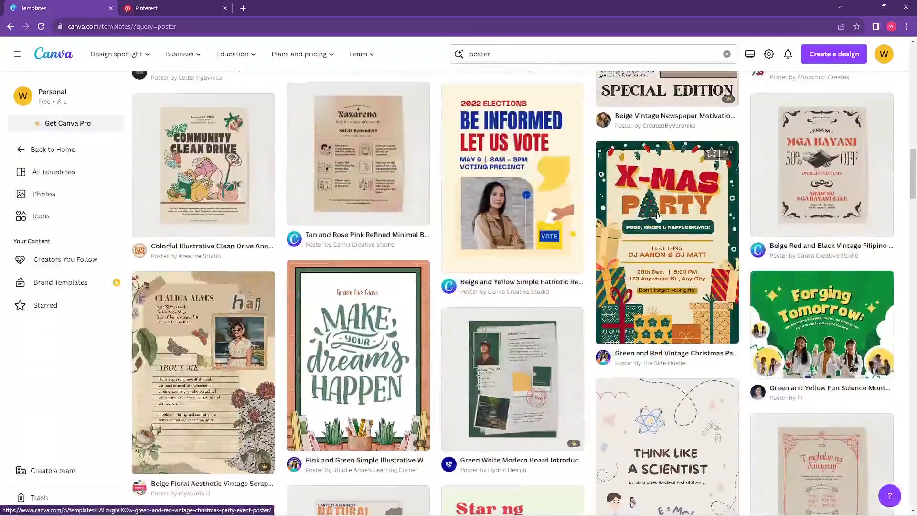
scroll(658, 217, "down", 6)
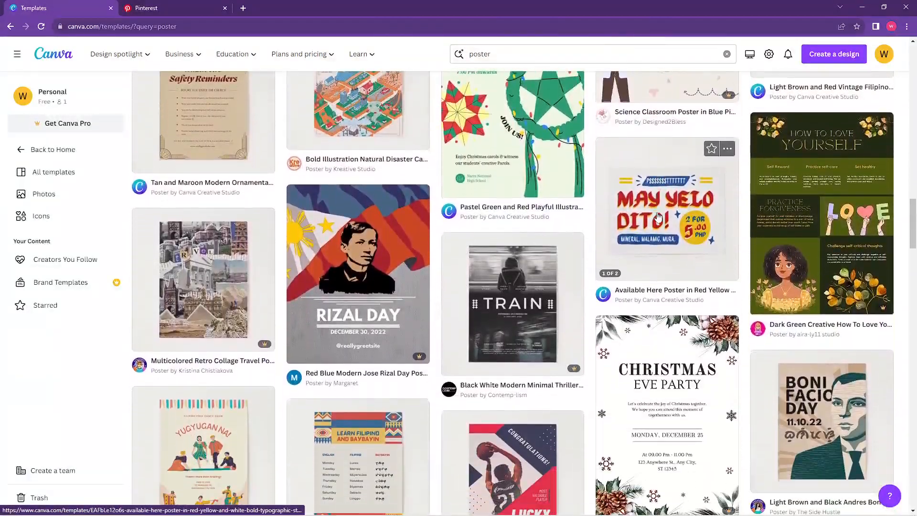
scroll(659, 217, "down", 4)
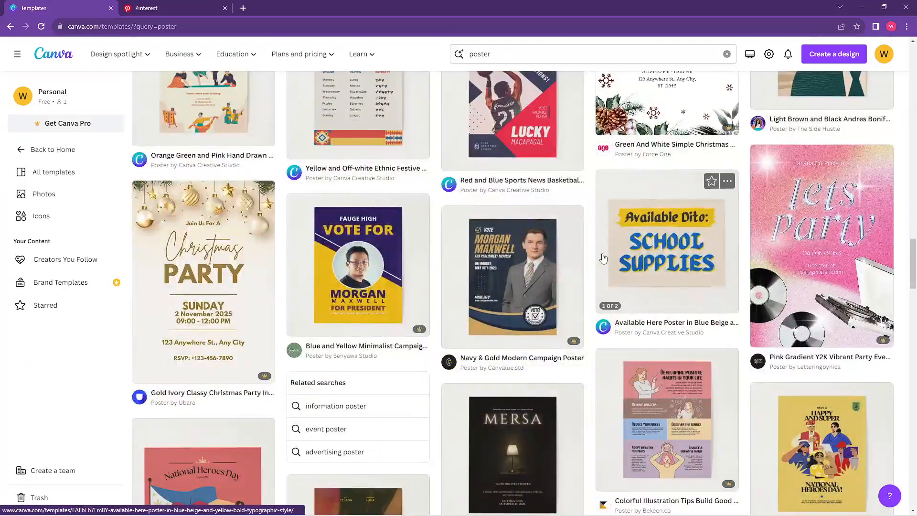
left_click(801, 239)
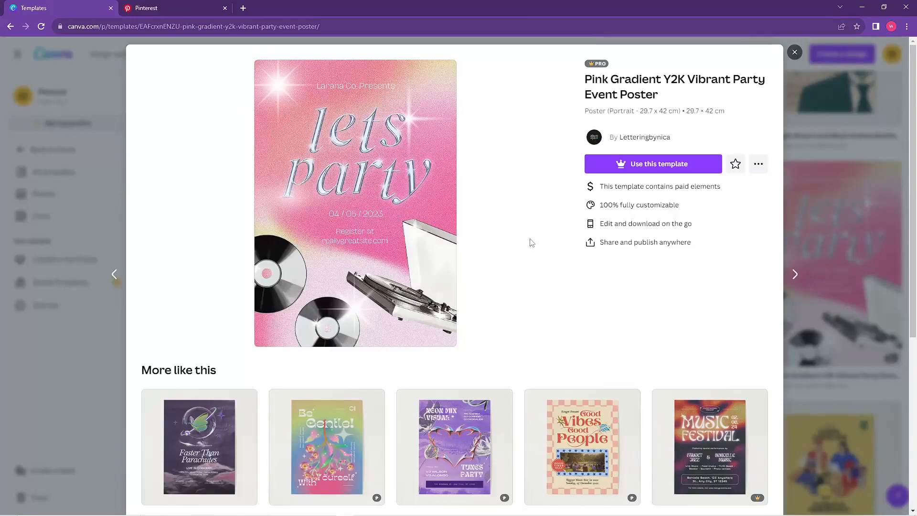
Step: Browse the templates similar to the party poster and open the Pink Black Valentines Day Party Poster
scroll(449, 247, "down", 2)
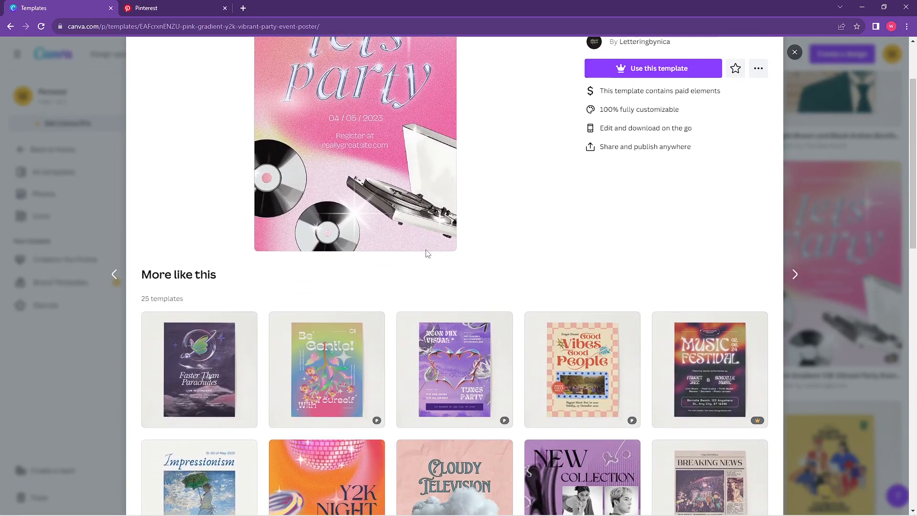
scroll(415, 241, "down", 3)
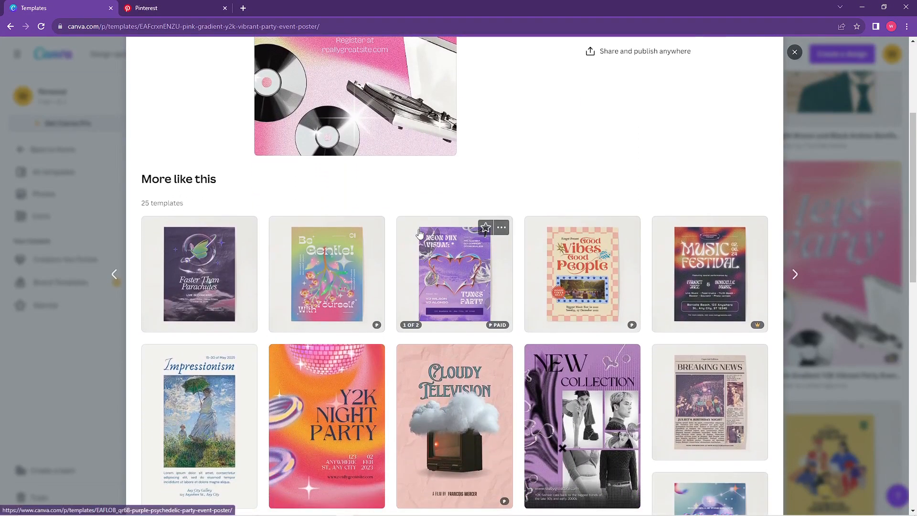
scroll(419, 232, "down", 2)
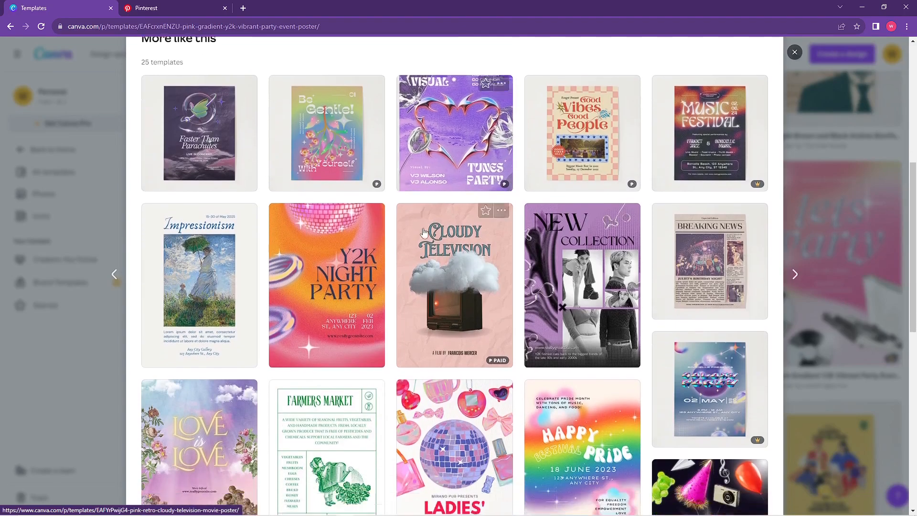
scroll(619, 228, "down", 2)
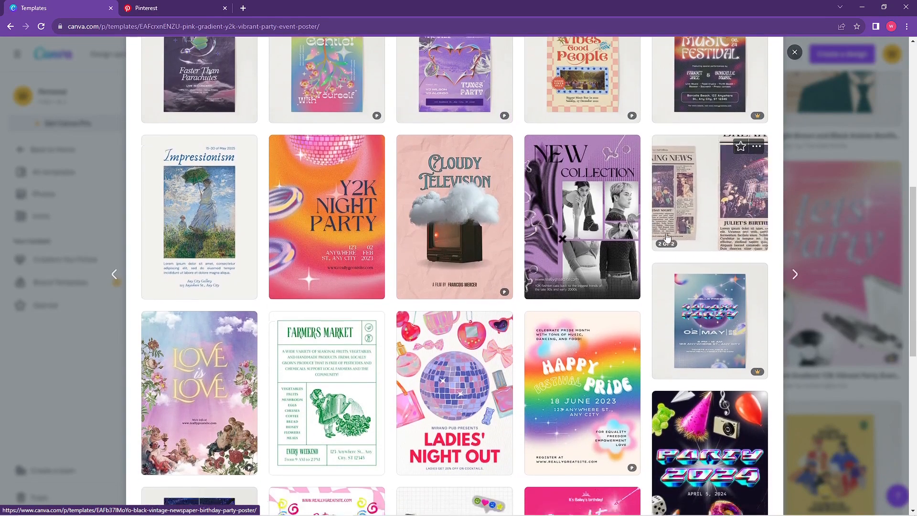
scroll(668, 235, "down", 5)
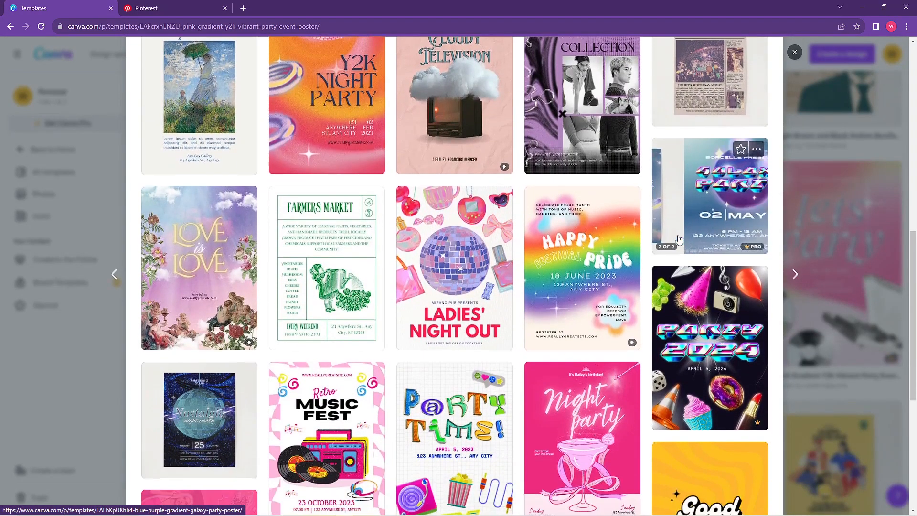
scroll(680, 239, "down", 2)
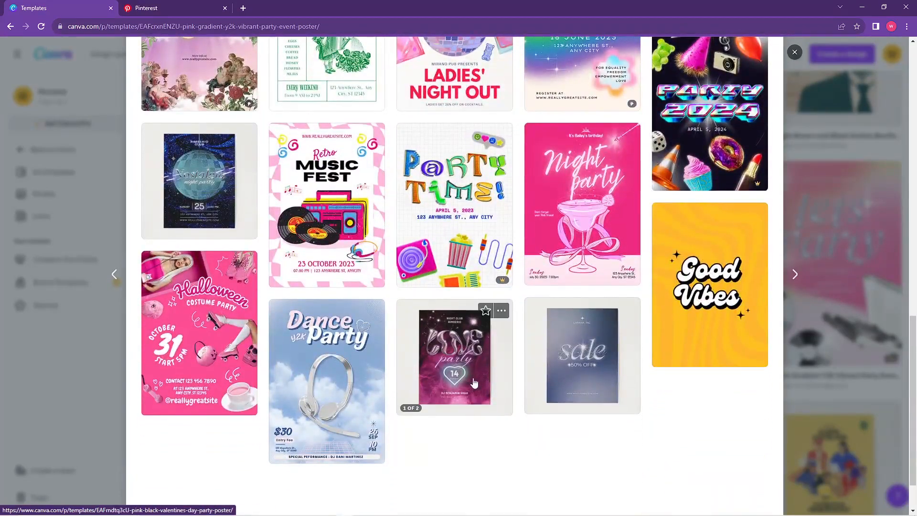
scroll(509, 243, "up", 2)
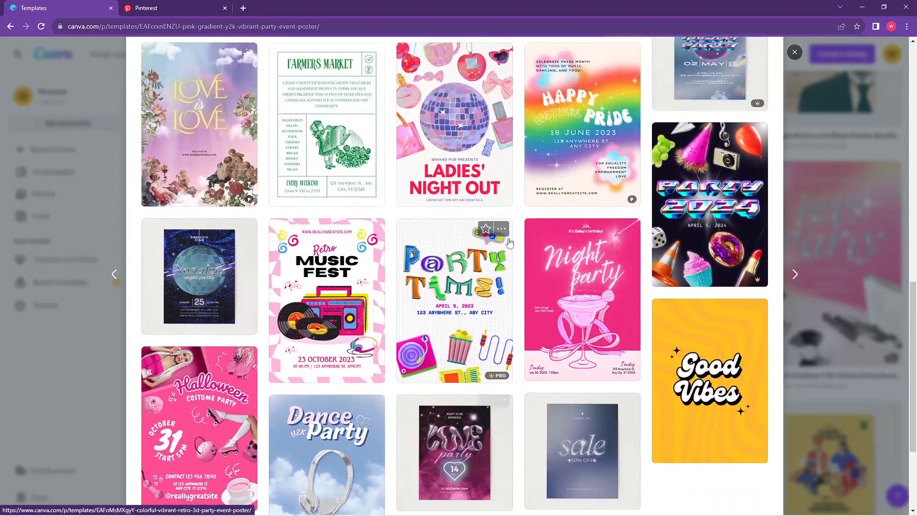
left_click(470, 446)
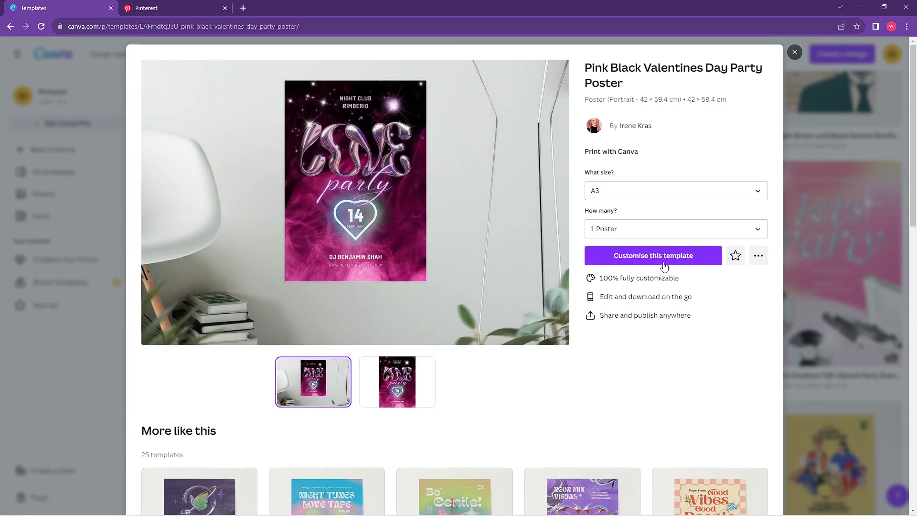
Step: Look over the similar templates and open the Pink Black Valentines Day Party Poster for customising
scroll(661, 265, "down", 6)
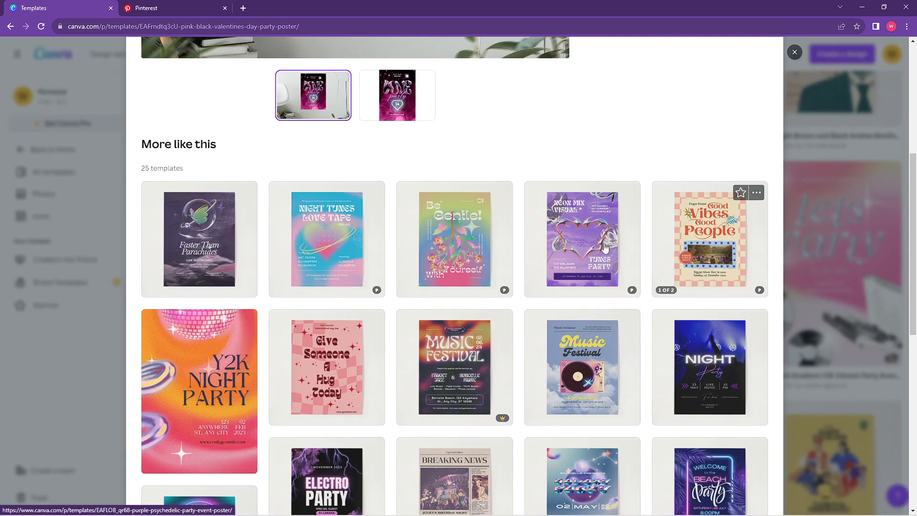
scroll(592, 245, "up", 6)
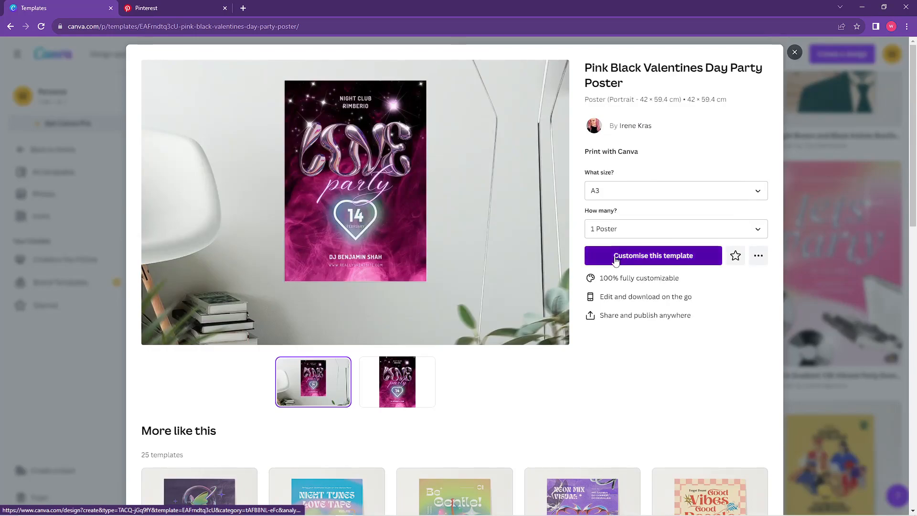
left_click(616, 258)
left_click(618, 255)
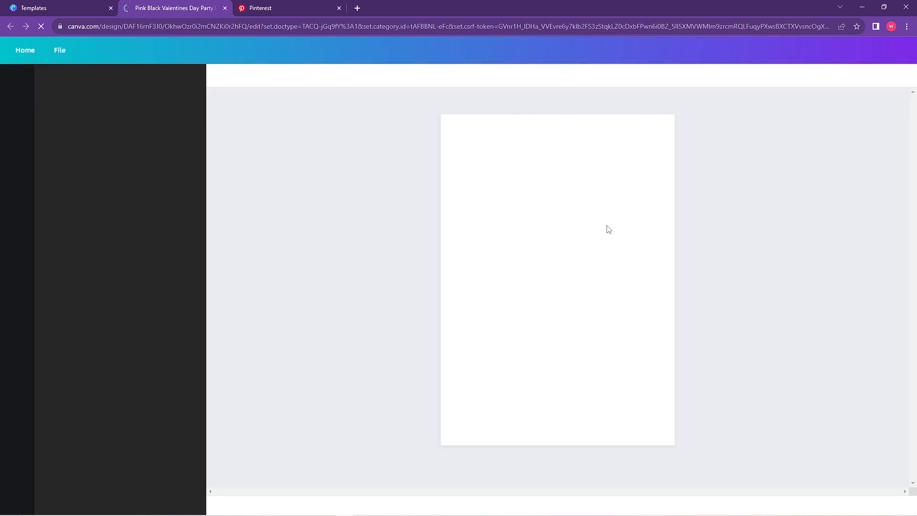
Step: Try selecting and moving individual poster elements, such as the sparkles, LOVE letters, heading and heart glow, and undo the moves
left_click(588, 278)
left_click(620, 204)
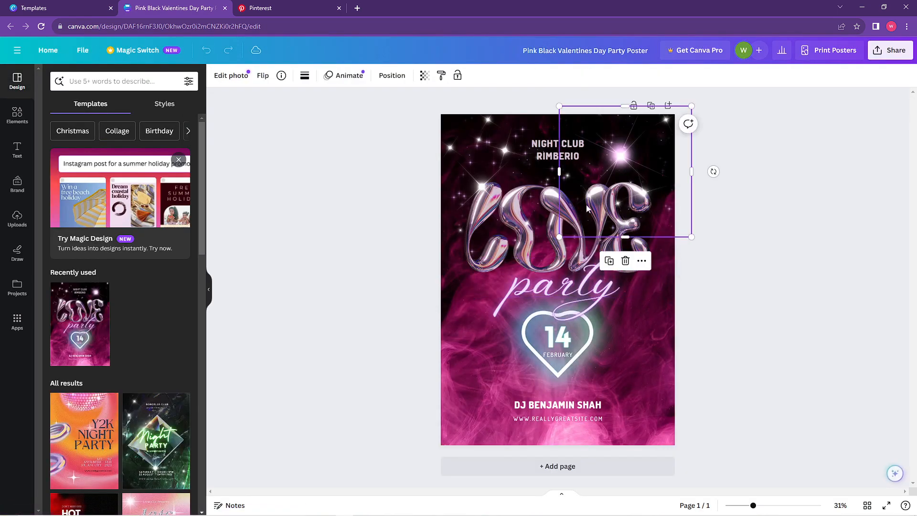
left_click(529, 180)
left_click_drag(509, 198, 464, 144)
left_click(487, 225)
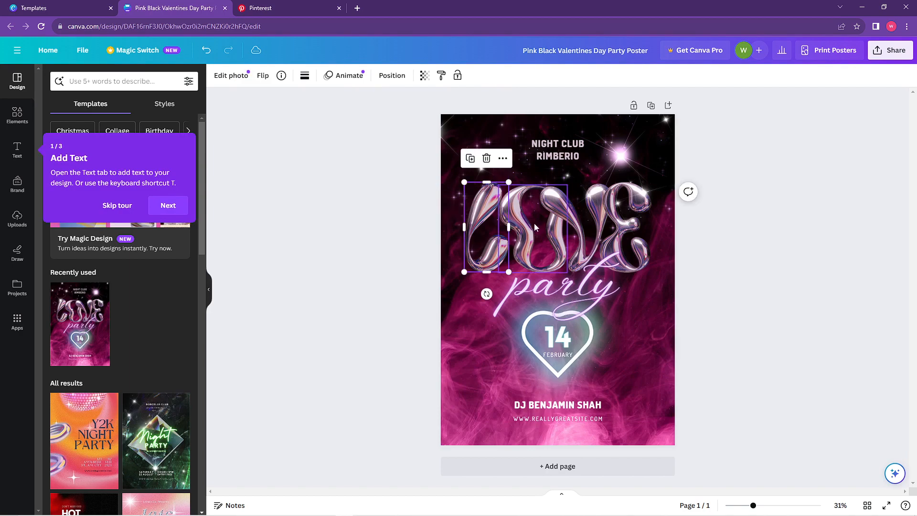
left_click(557, 149)
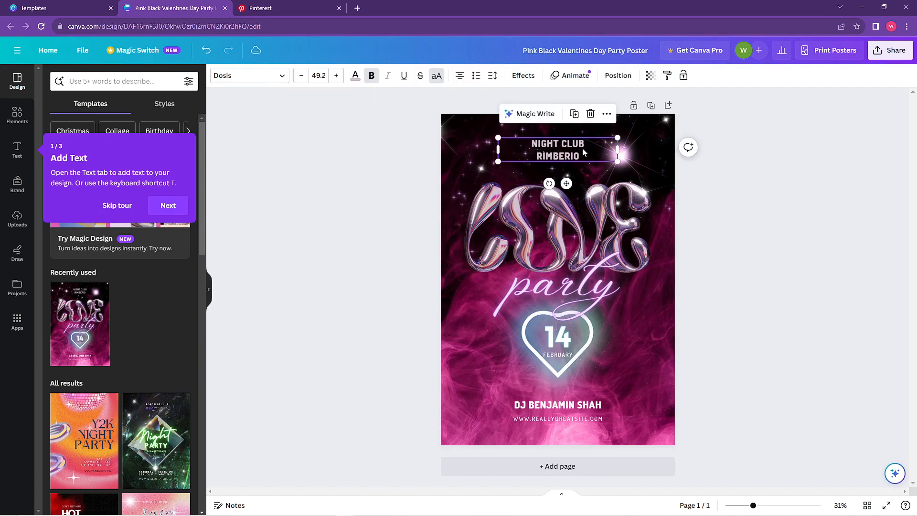
left_click(587, 334)
left_click(559, 391)
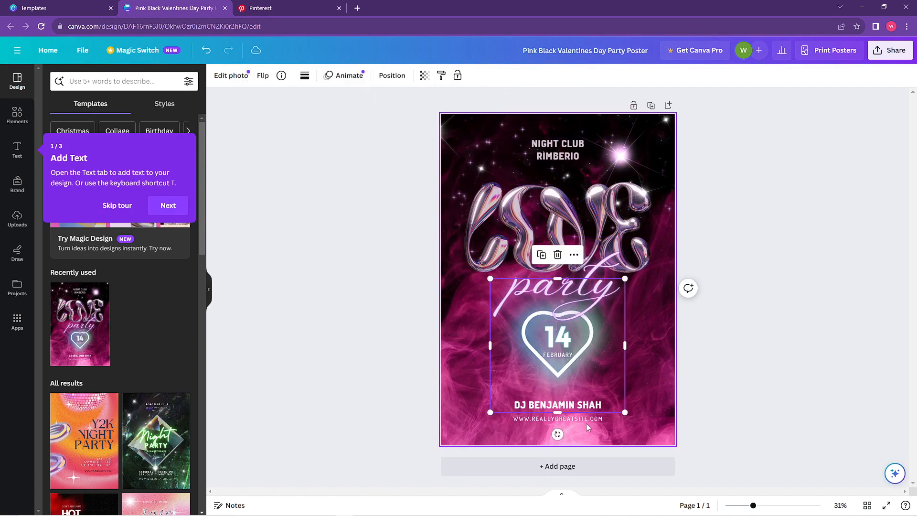
left_click(586, 424)
left_click(498, 208)
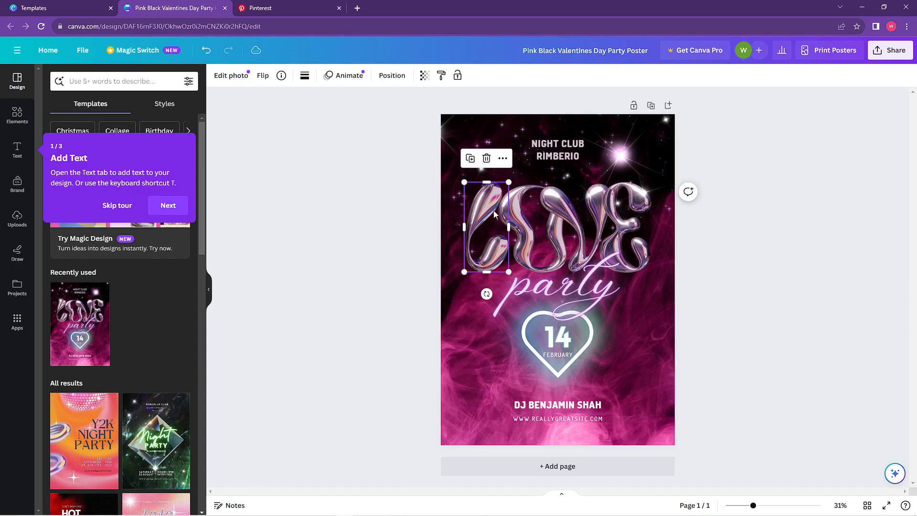
left_click_drag(479, 206, 482, 205)
key("ctrl+z")
Step: Replace the "NIGHT CLUB RIMBERIO" heading with "PARTY WITH US!"
double_click(555, 154)
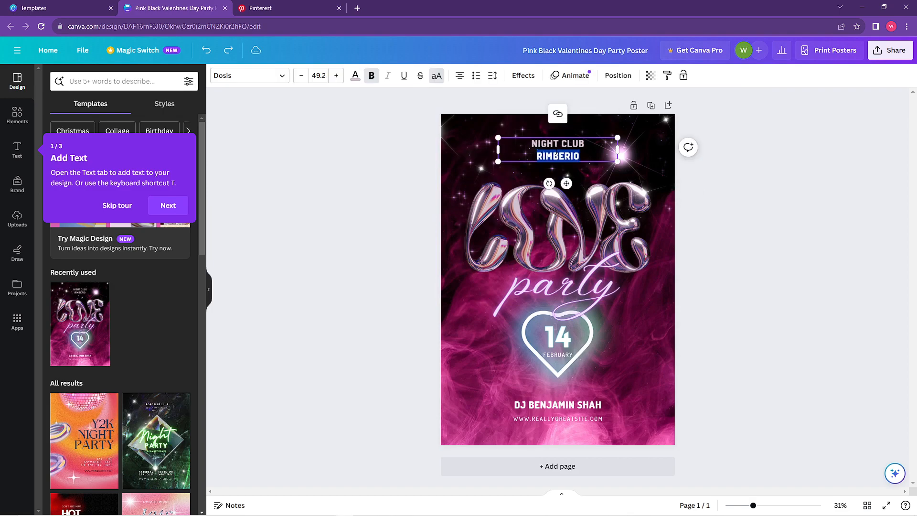
type("P")
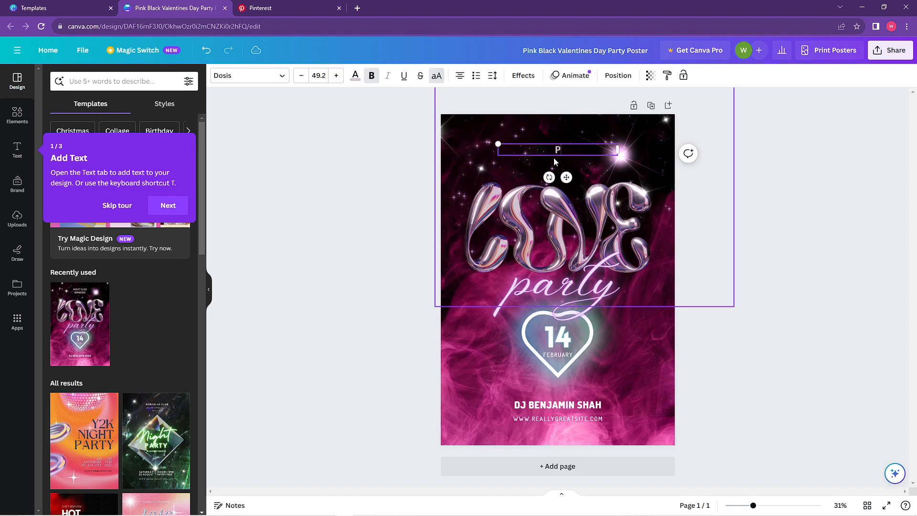
type("ARTY WITH US@")
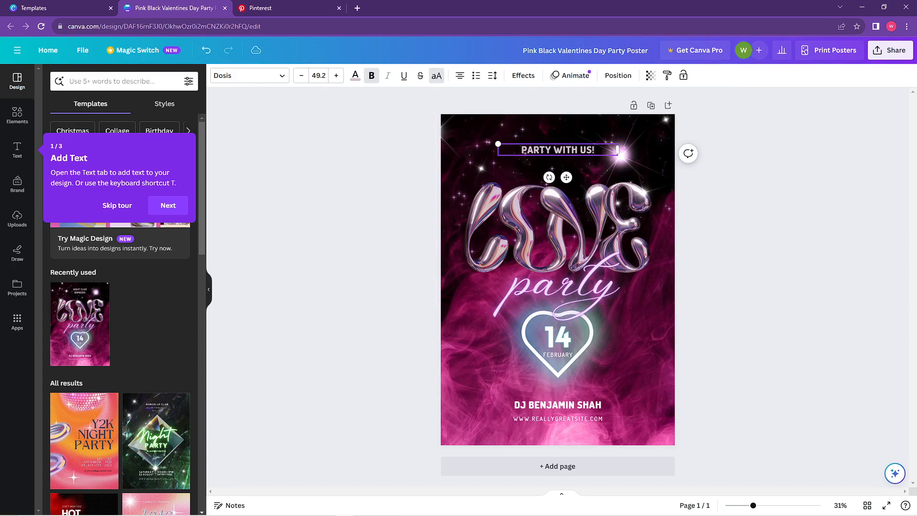
Step: Skip the Add Text tour and set the "PARTY WITH US!" heading in Belleza at size 53.2
left_click(283, 76)
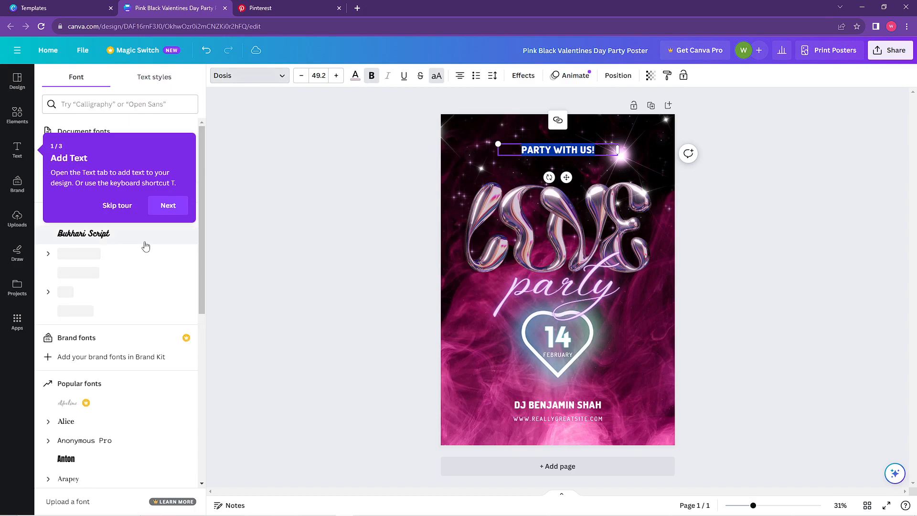
scroll(106, 272, "down", 5)
left_click(117, 205)
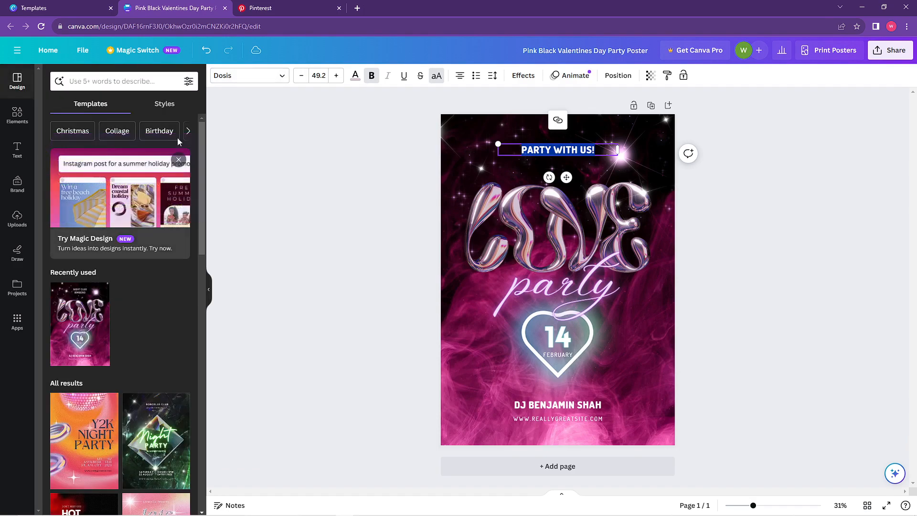
left_click(246, 77)
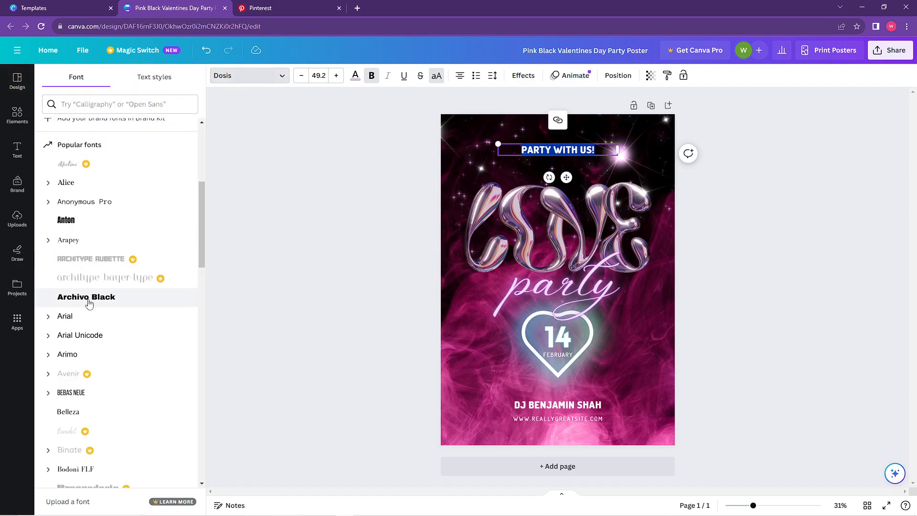
scroll(76, 344, "down", 3)
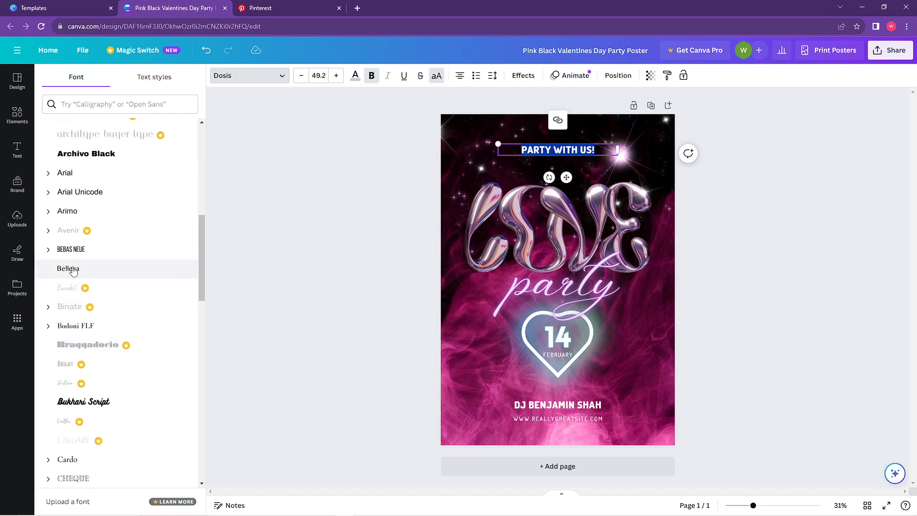
left_click(248, 76)
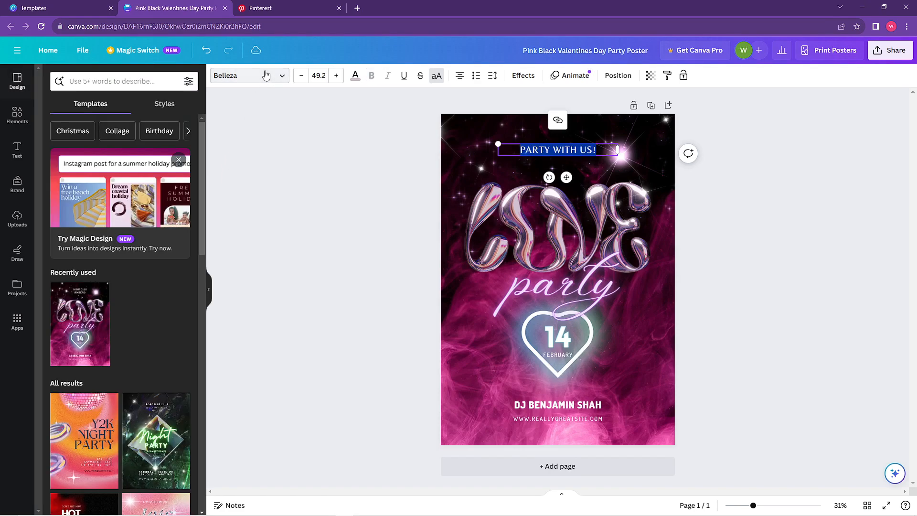
left_click(336, 76)
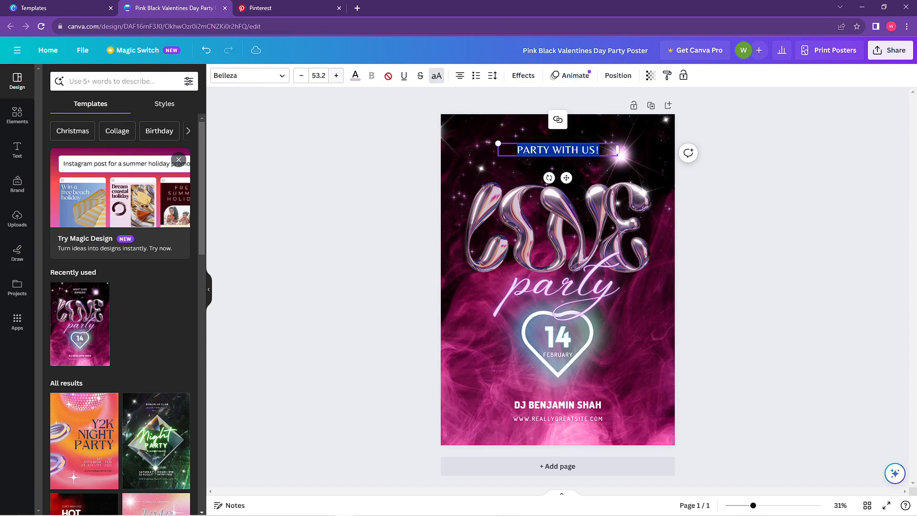
Step: Examine the text effects, position and transparency options for the "PARTY WITH US!" heading
left_click(523, 77)
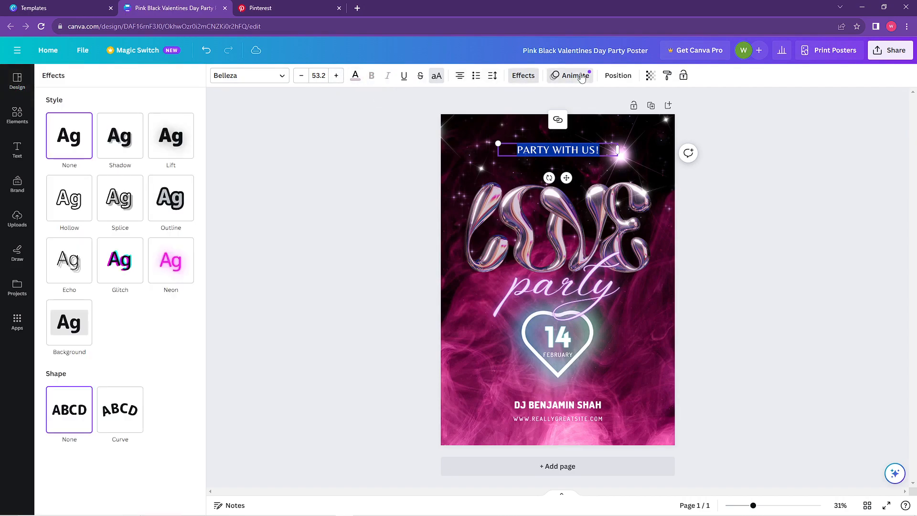
left_click(618, 76)
left_click(651, 75)
left_click(759, 139)
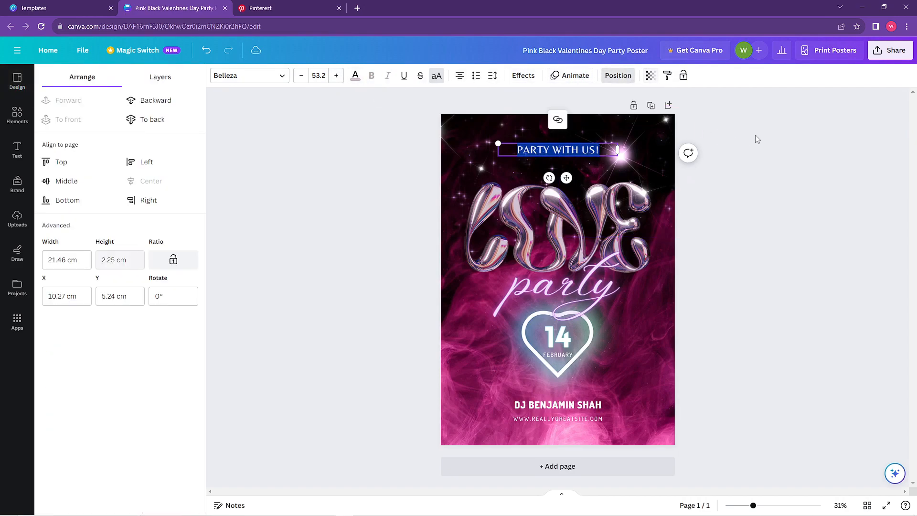
Step: Shift the sparkles image in the poster's upper-left corner slightly right and change the day inside the heart to 31
left_click(452, 137)
left_click_drag(451, 137, 502, 193)
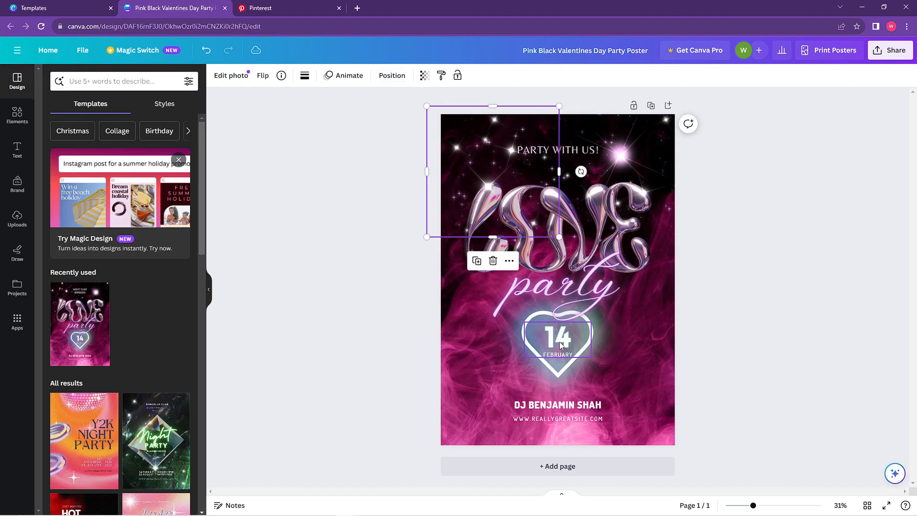
double_click(559, 342)
type("31")
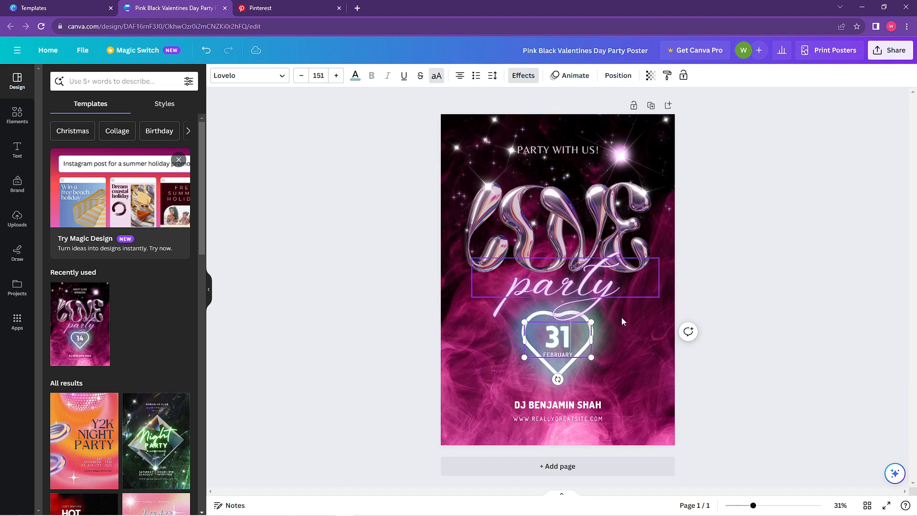
left_click(721, 269)
Step: Return to the Canva templates page and create a blank Poster (Double-Sided - A3 Portrait), dismissing the Design together tip
left_click(72, 4)
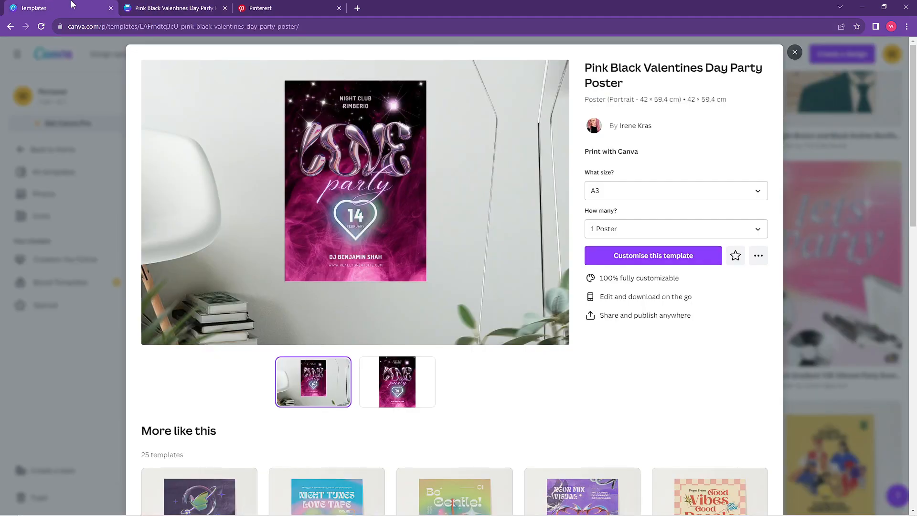
left_click(794, 53)
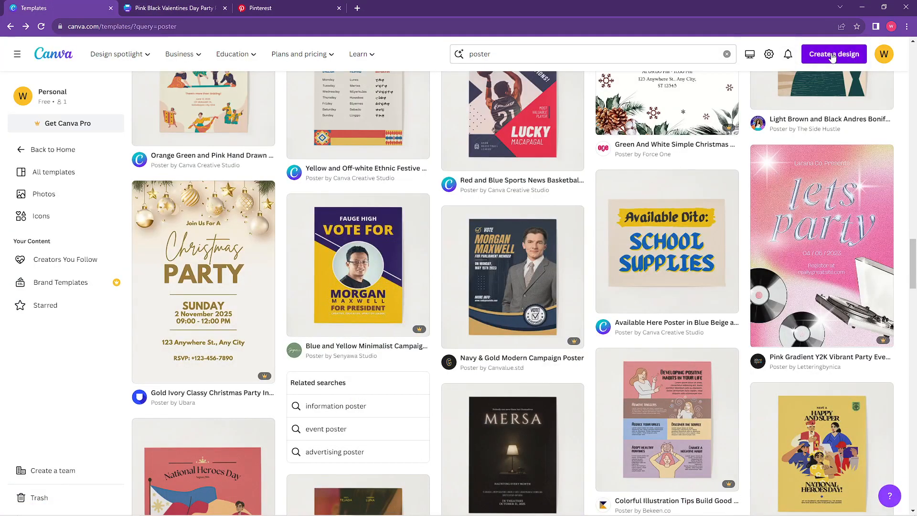
left_click(831, 55)
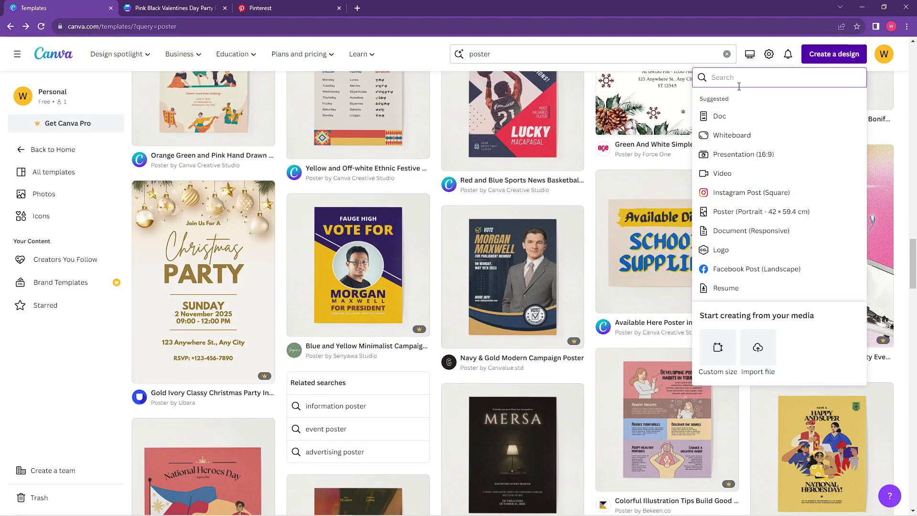
type("poster")
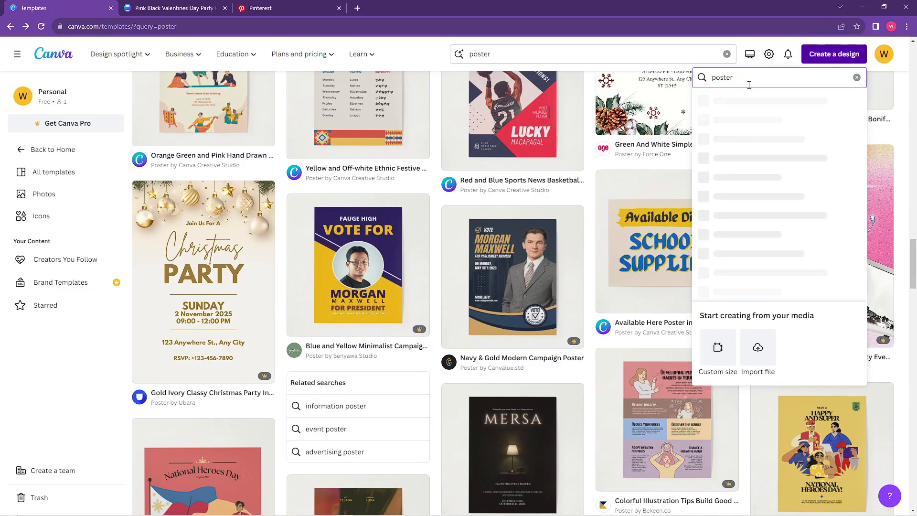
left_click(755, 120)
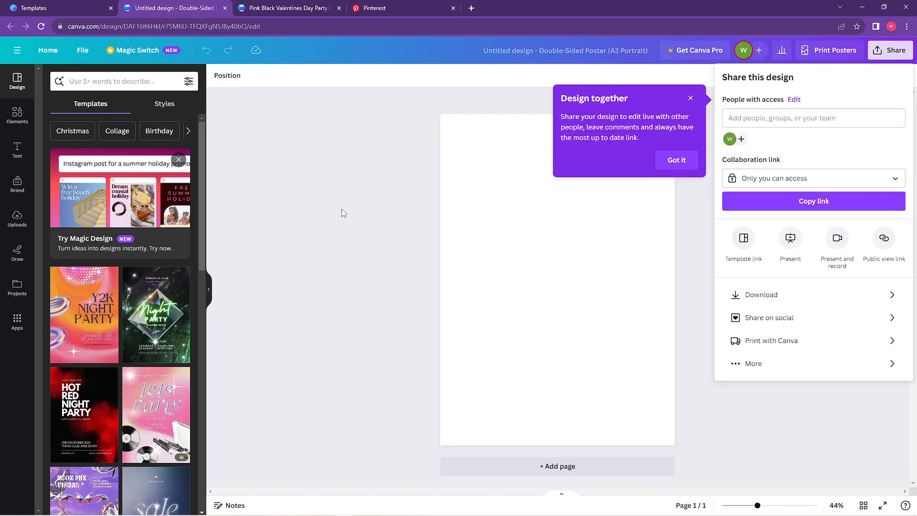
left_click(687, 99)
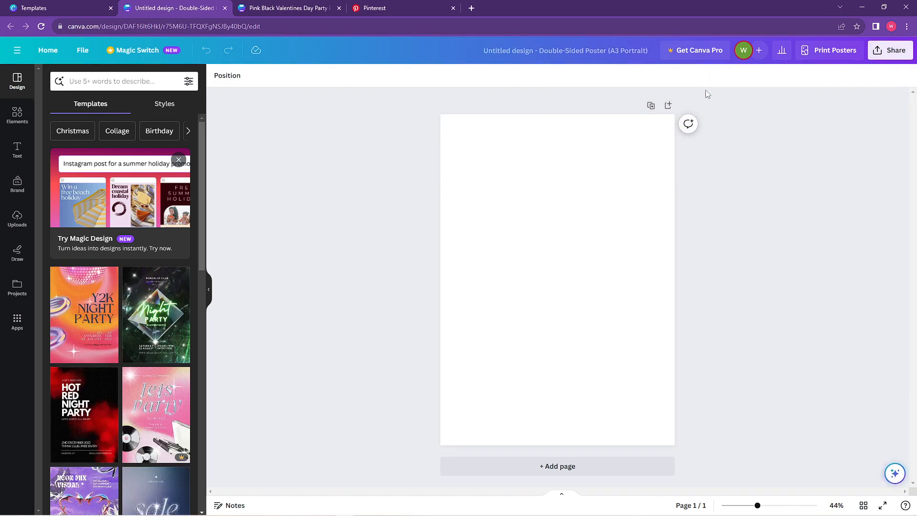
Step: Fill the blank page's background with the pink from the default solid colors
left_click(543, 161)
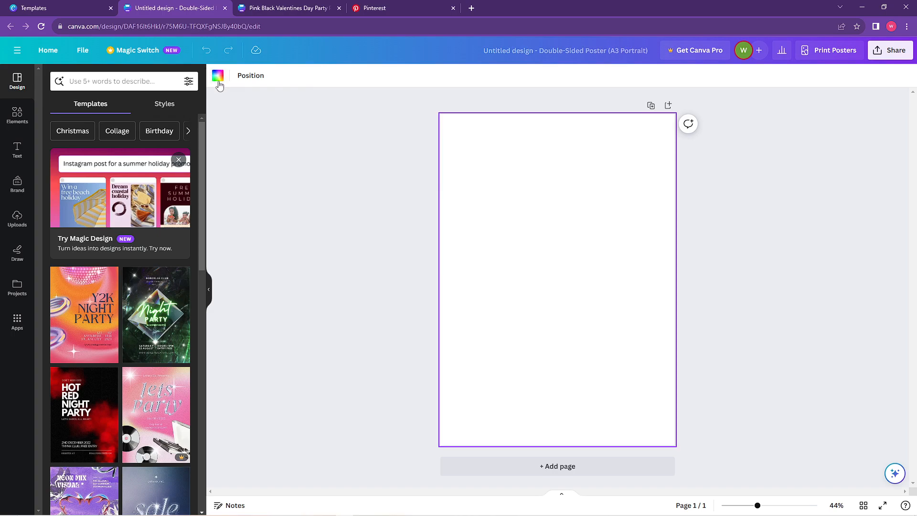
left_click(209, 289)
left_click(46, 75)
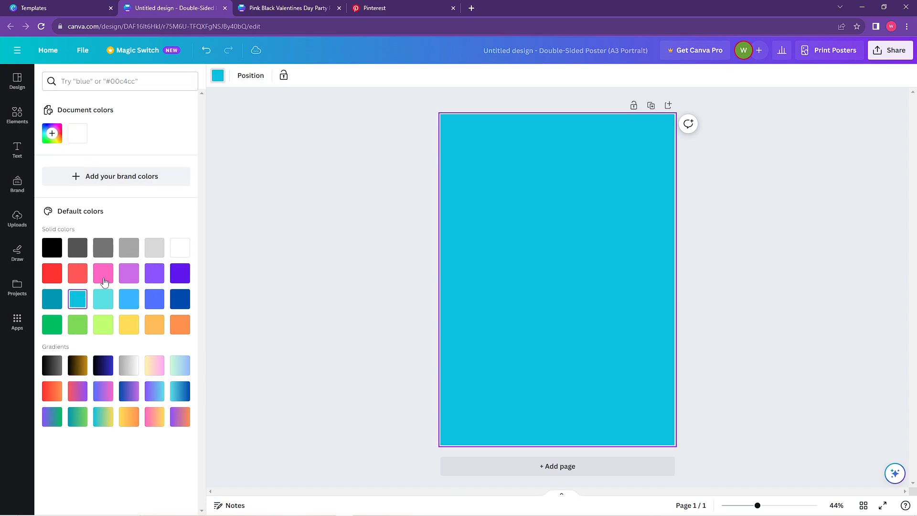
left_click(103, 273)
Step: Look up the Paleta A hex codes on Pinterest and set the page's background to the custom solid color #F2AAAE
left_click(54, 137)
left_click(124, 253)
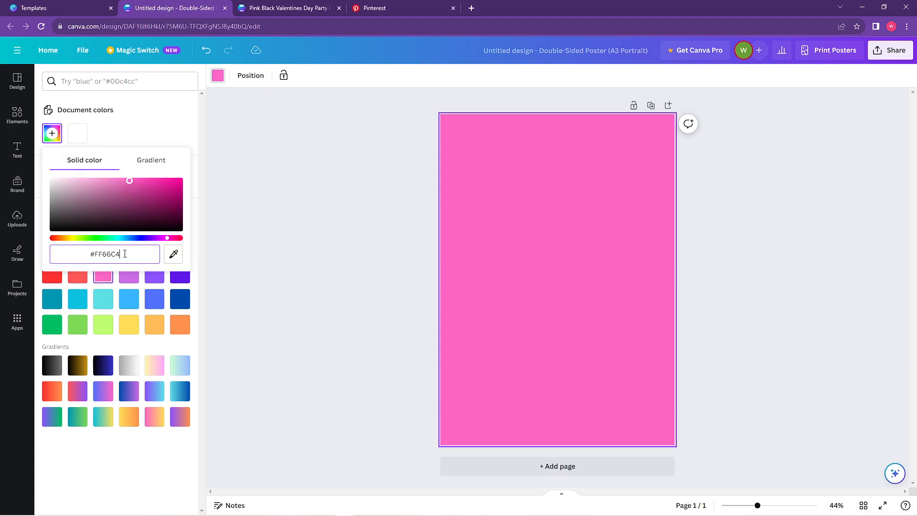
left_click(389, 6)
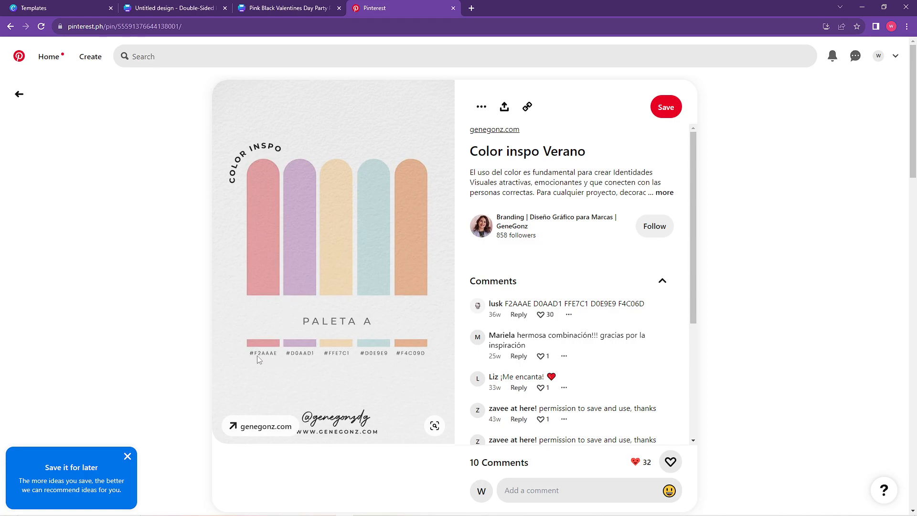
left_click(90, 13)
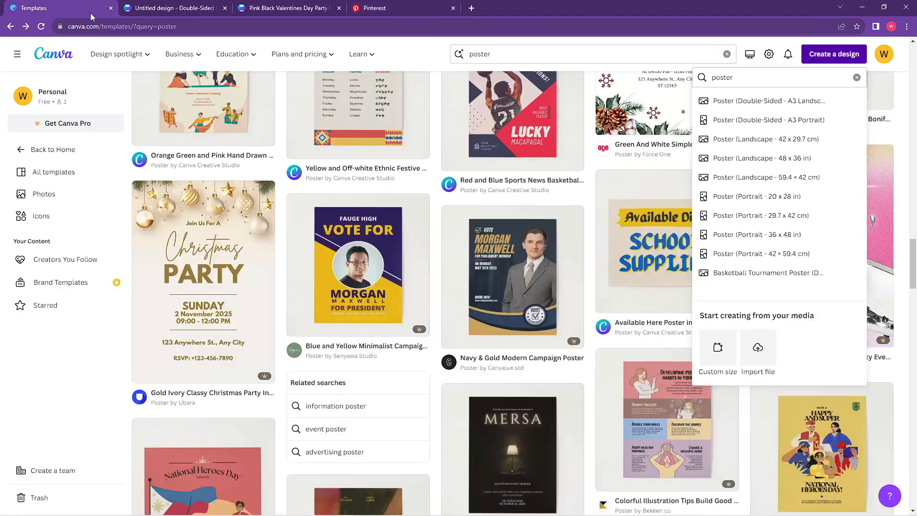
left_click(193, 6)
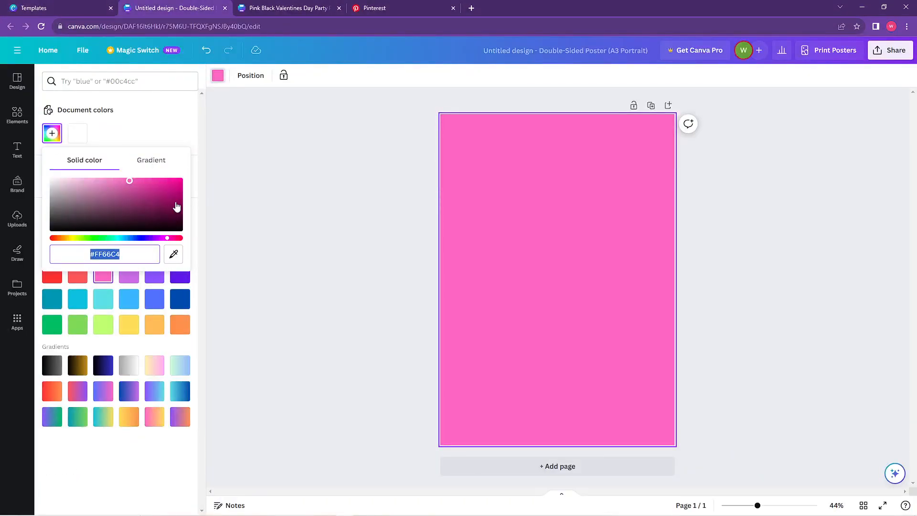
left_click_drag(120, 254, 97, 261)
type("2A")
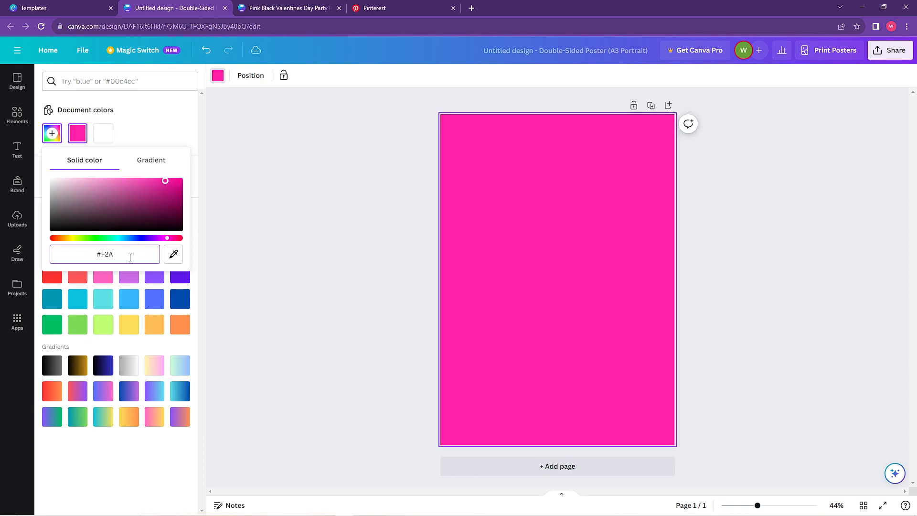
type("AAE")
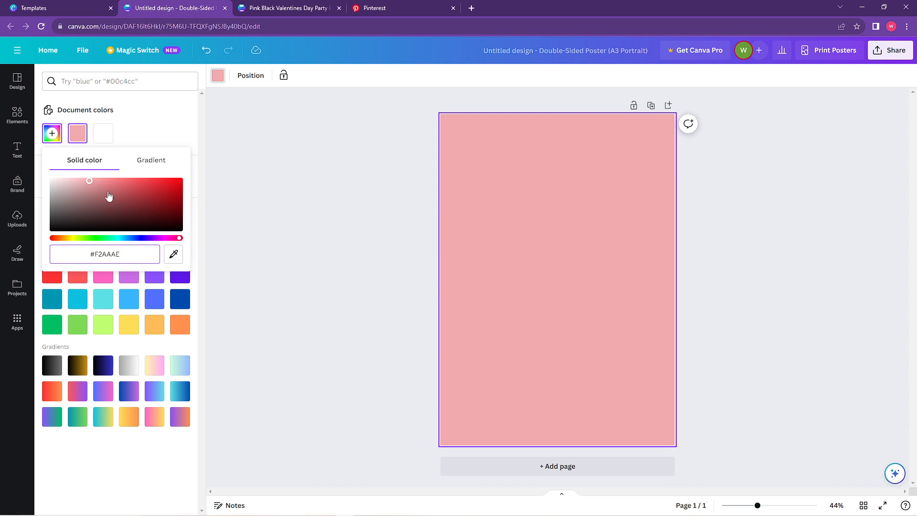
Step: Search the elements library for "black gradient background"
left_click(304, 203)
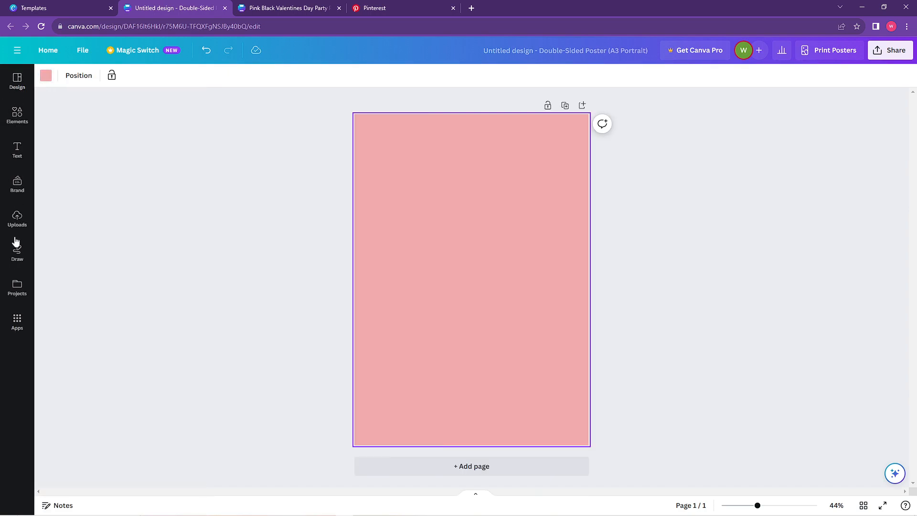
left_click(17, 85)
left_click(16, 117)
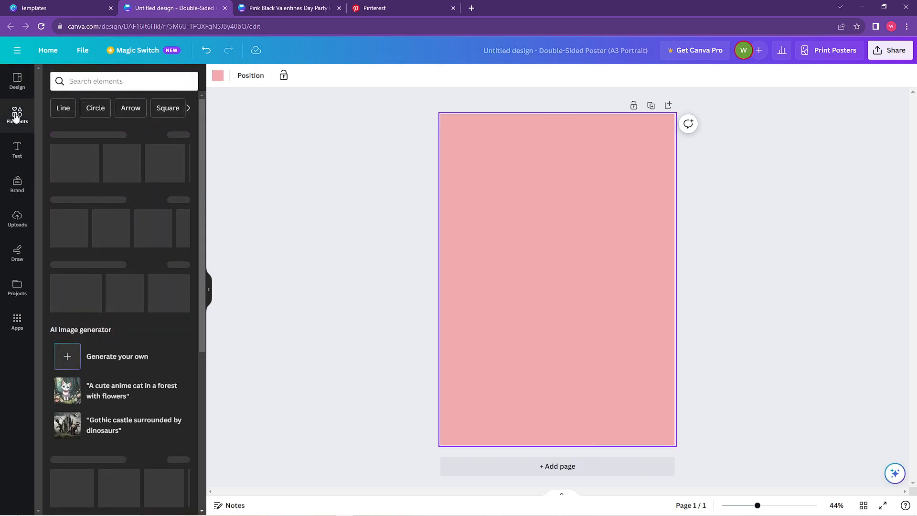
left_click(98, 82)
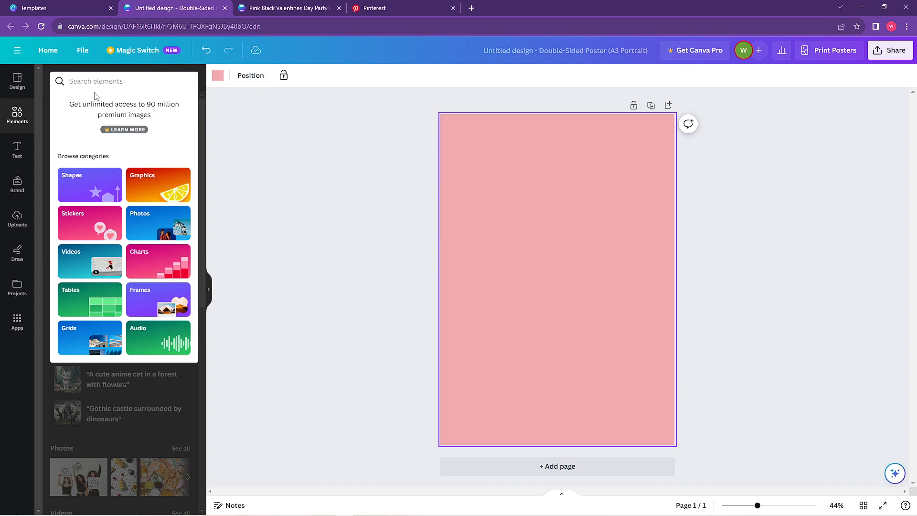
type("black")
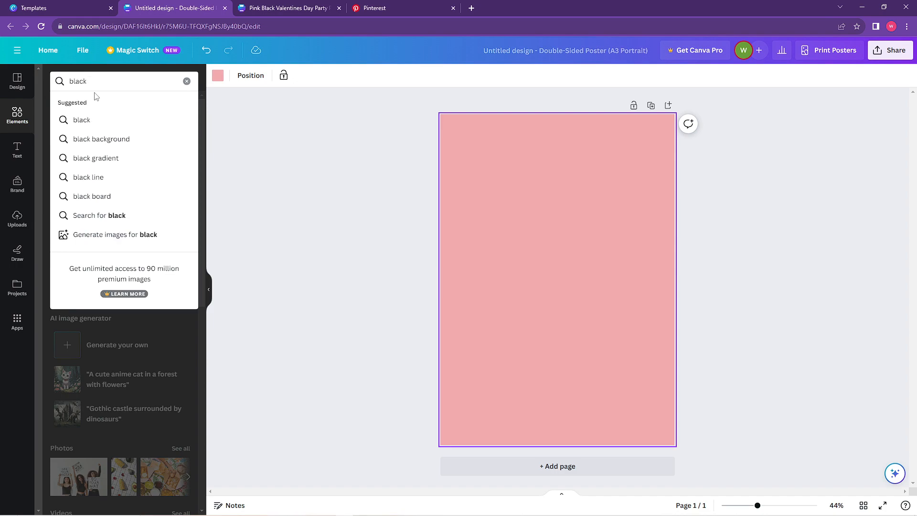
type(" gradient")
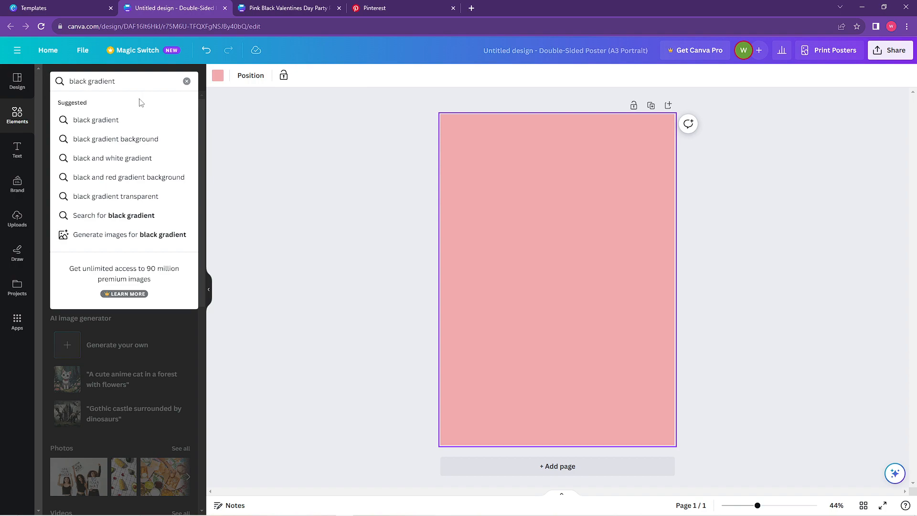
left_click(127, 145)
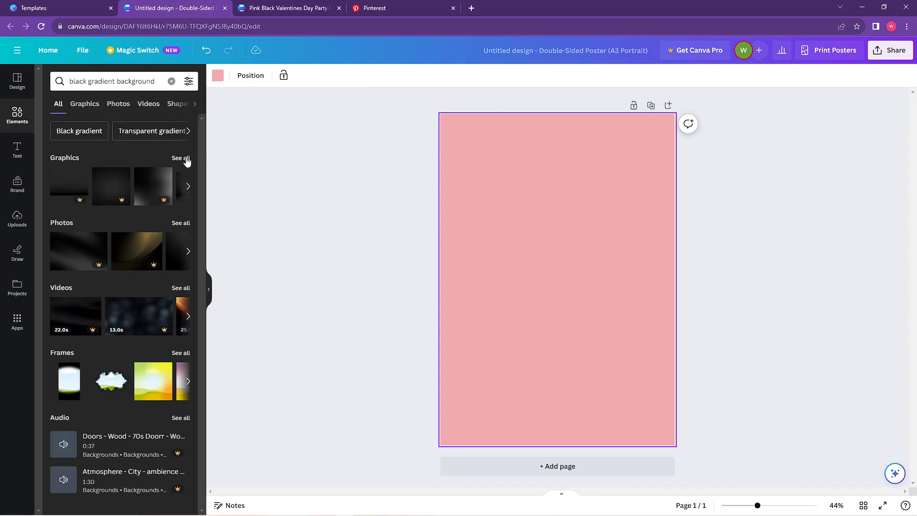
Step: Add the free black gradient photo with soft grey highlights from the photo results, rotate it upright and enlarge it to cover the page
left_click(180, 223)
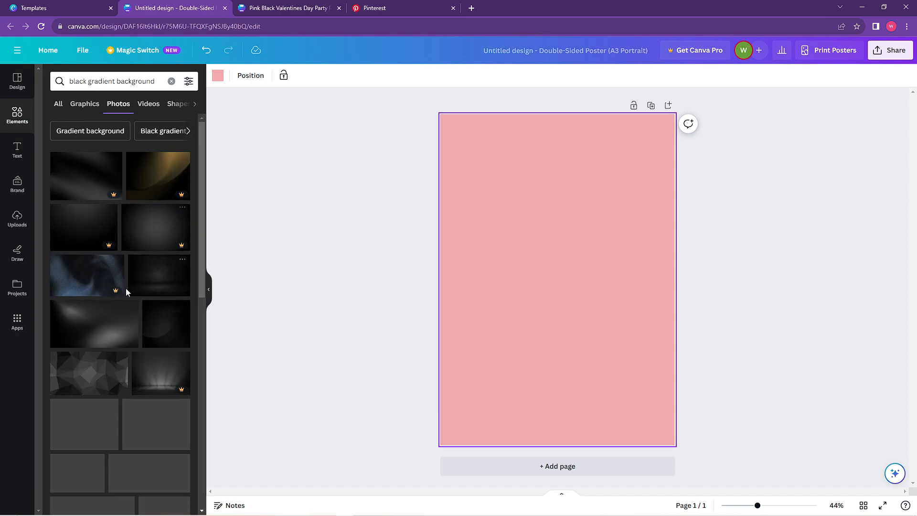
scroll(125, 262, "down", 2)
scroll(127, 263, "down", 5)
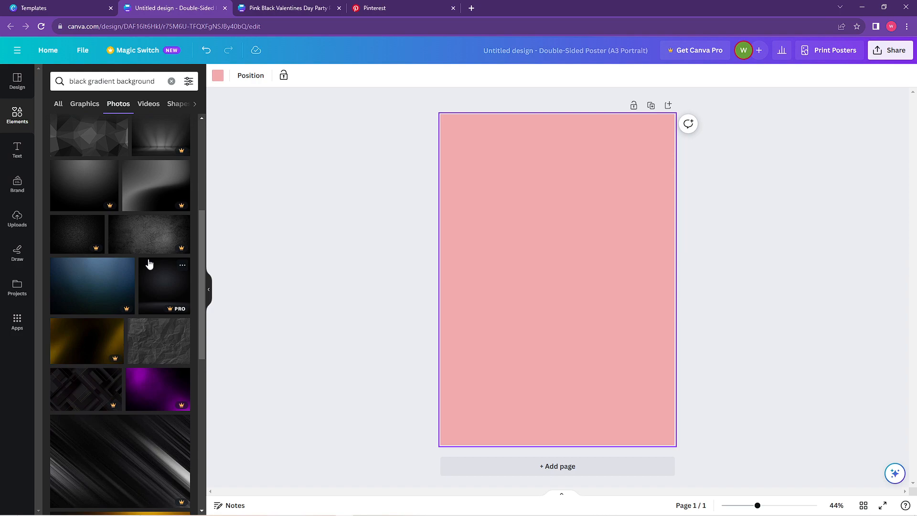
scroll(100, 138, "up", 5)
left_click(57, 106)
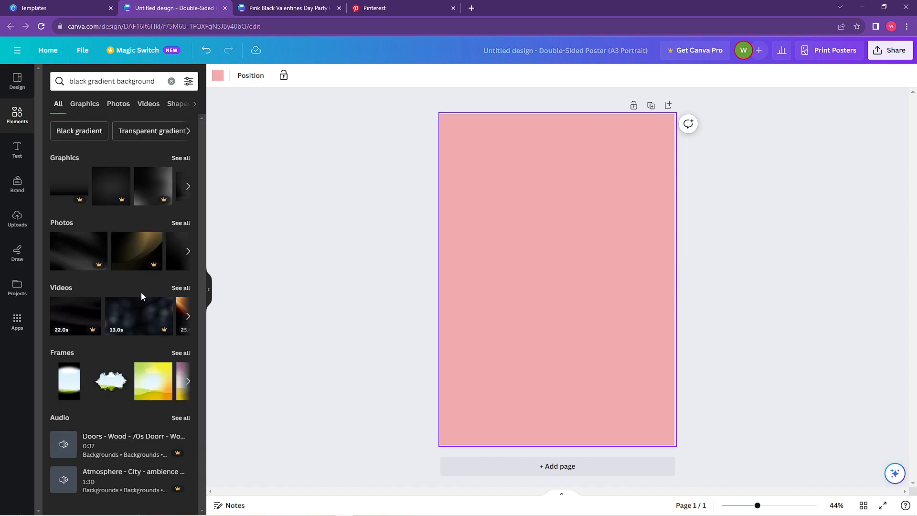
left_click(182, 223)
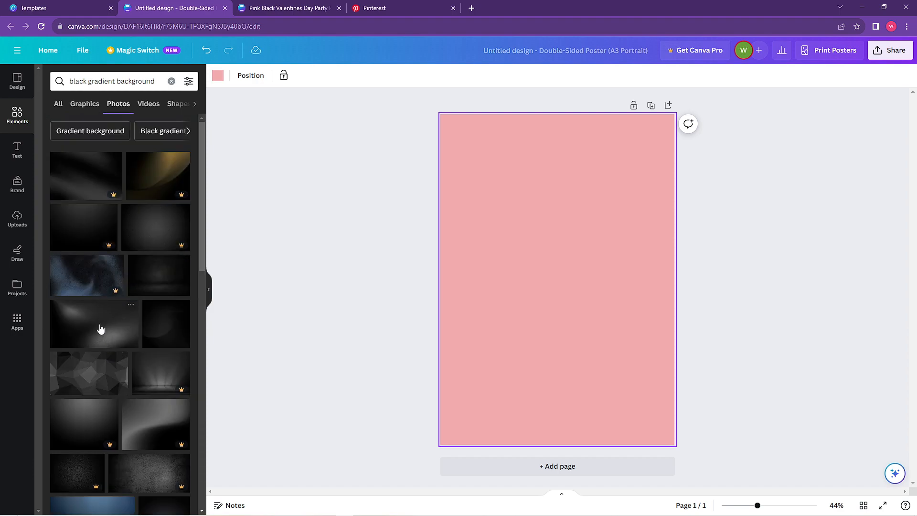
left_click(83, 326)
left_click_drag(555, 351, 440, 278)
left_click_drag(556, 281, 493, 169)
left_click_drag(413, 188, 415, 191)
left_click_drag(536, 285, 679, 501)
left_click_drag(616, 310, 621, 299)
Step: Search the elements library for "pizza" and show all the photo results
left_click(143, 81)
left_click(172, 82)
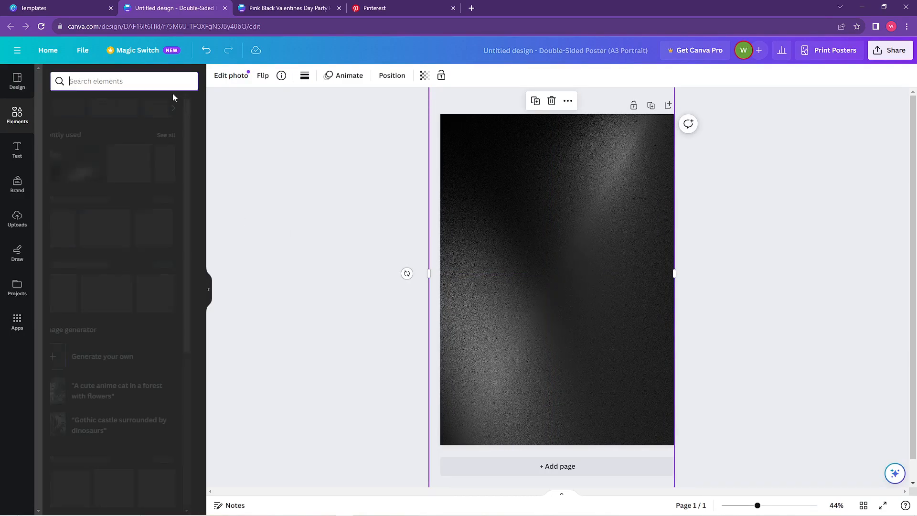
type("pizza")
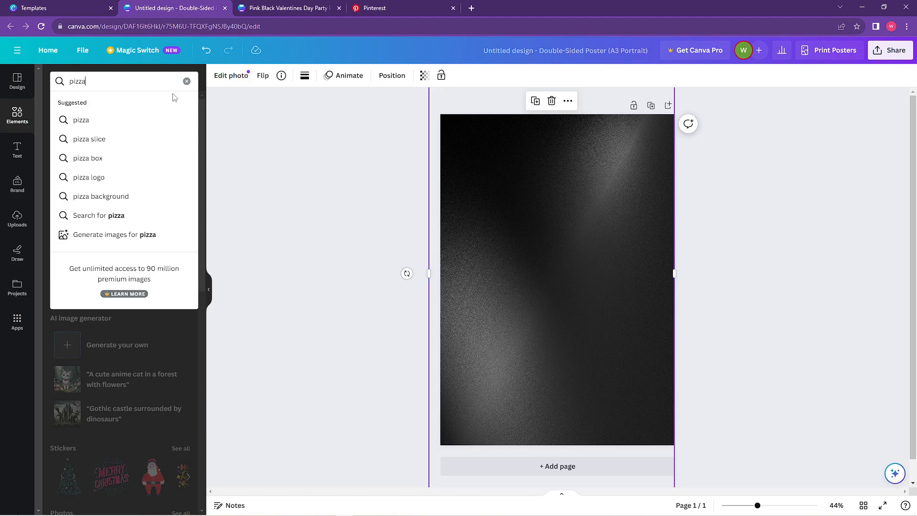
key("Return")
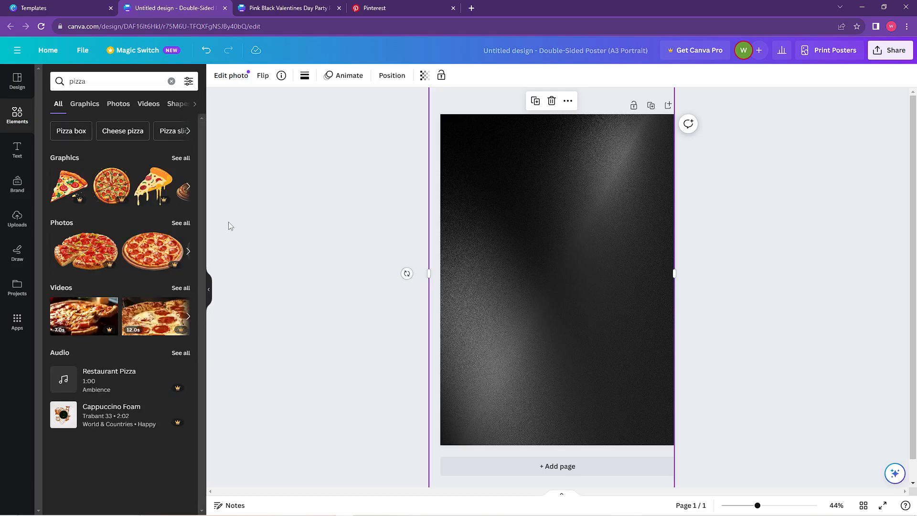
left_click(186, 223)
Step: Add the free photo of a whole pizza with basil leaves and cherry tomatoes and place it around the middle of the page
scroll(137, 324, "down", 5)
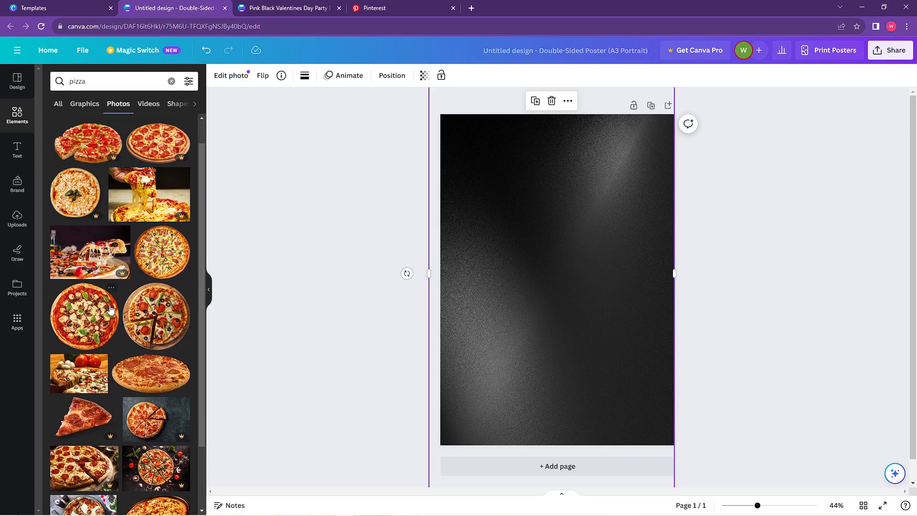
scroll(137, 323, "down", 4)
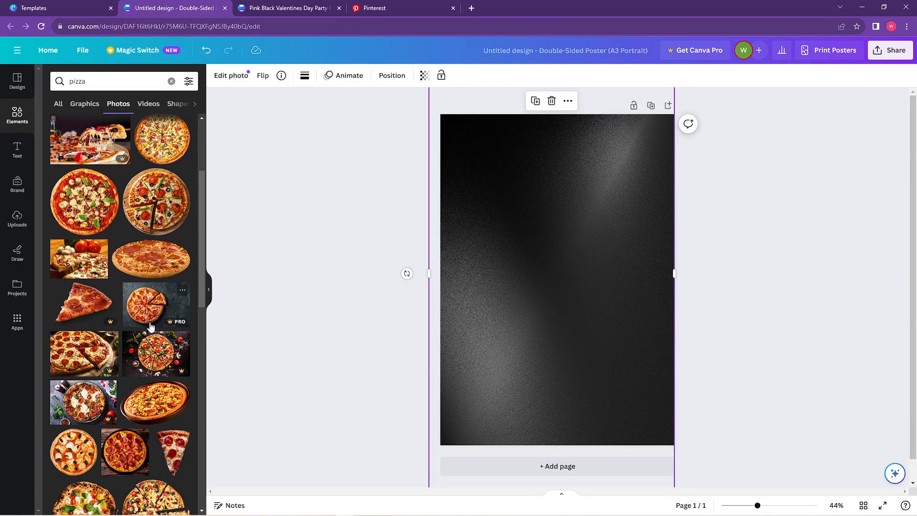
scroll(106, 370, "up", 1)
scroll(100, 387, "down", 3)
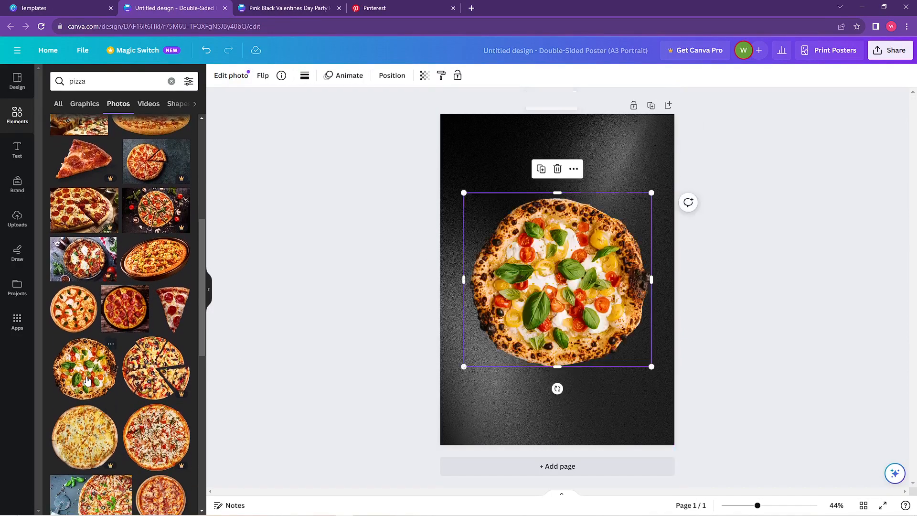
left_click(86, 380)
left_click_drag(552, 293, 549, 292)
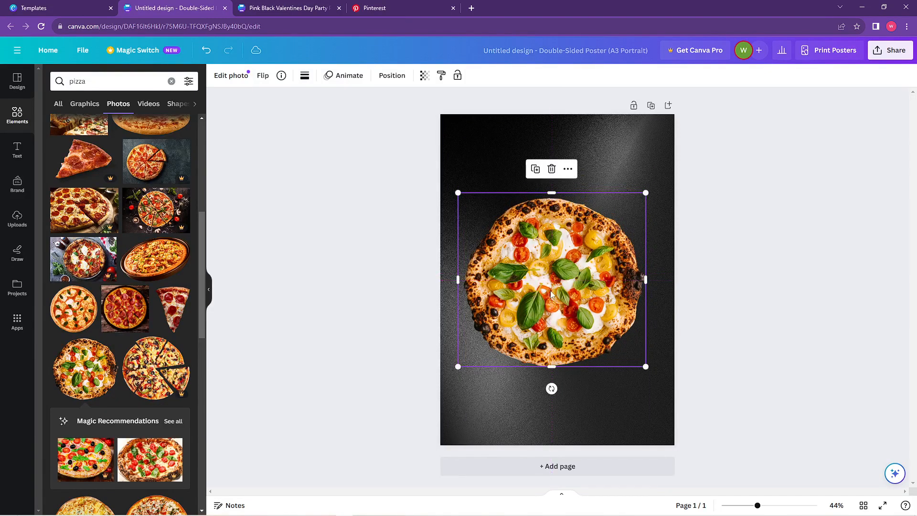
Step: Search the elements library for "white gradient" and show only the graphics
left_click(62, 85)
type("white gradient")
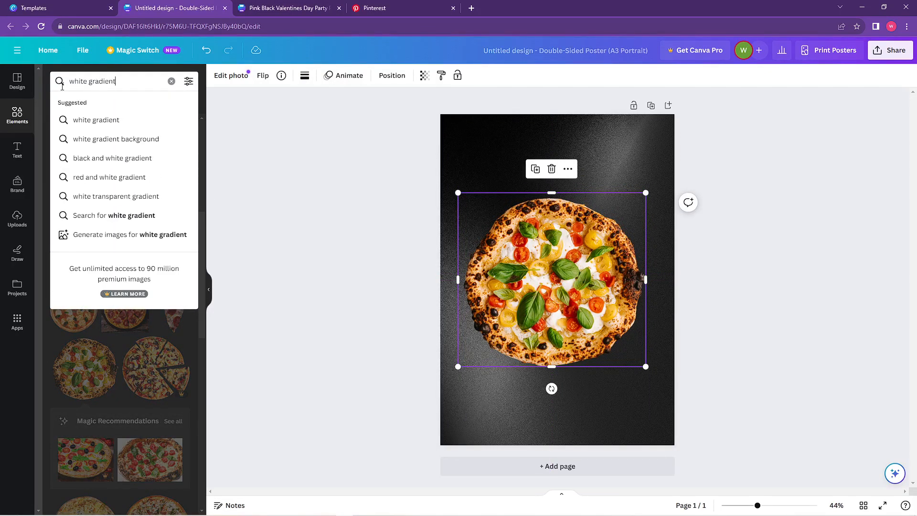
key("Return")
left_click(72, 105)
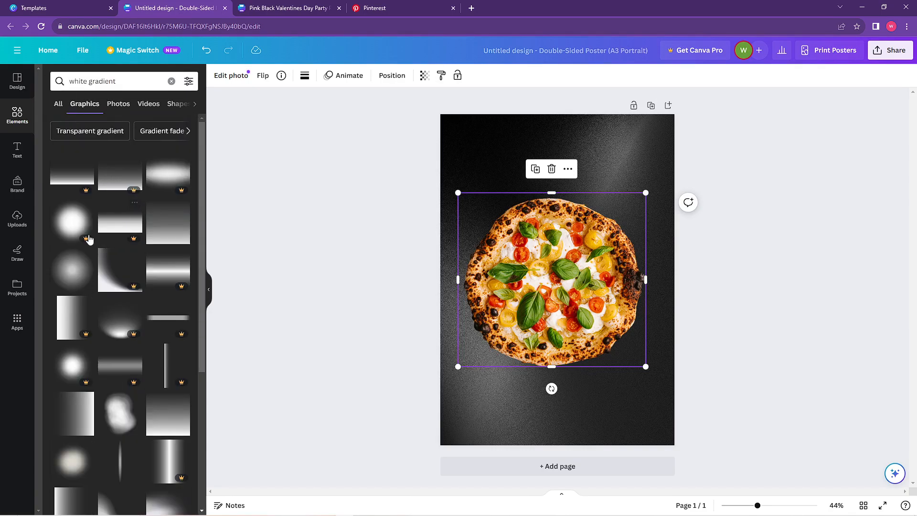
Step: Add the free soft round gradient graphic and enlarge it to about 31 cm square, centered over the pizza
left_click(74, 268)
left_click_drag(571, 280, 518, 246)
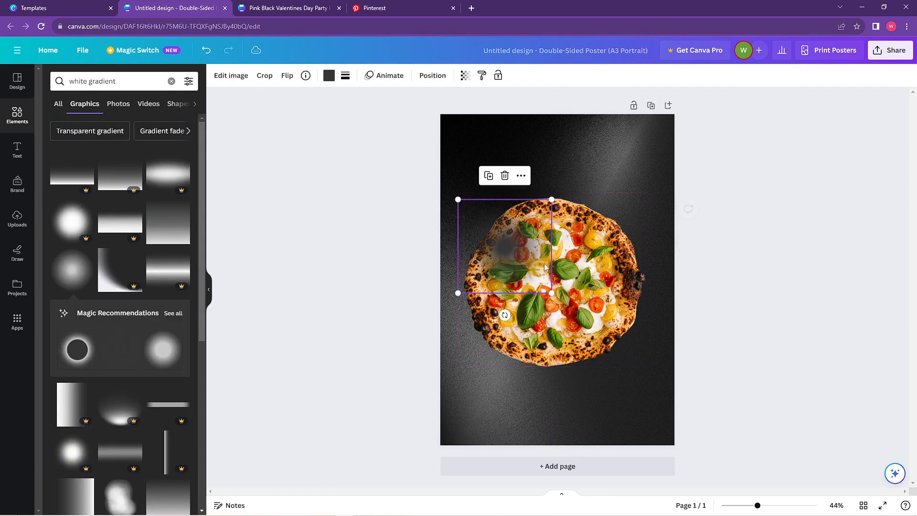
mouse_move(549, 292)
left_mouse_down()
mouse_move(685, 415)
mouse_move(688, 432)
mouse_move(562, 282)
left_mouse_up()
Step: Color the round gradient with the light beige from the pizza's photo colors
left_click(329, 75)
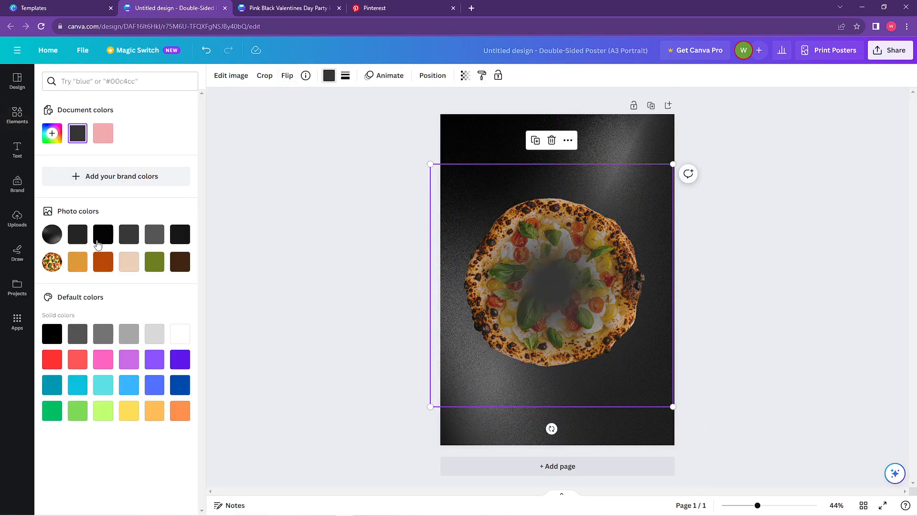
left_click(132, 265)
left_click(329, 76)
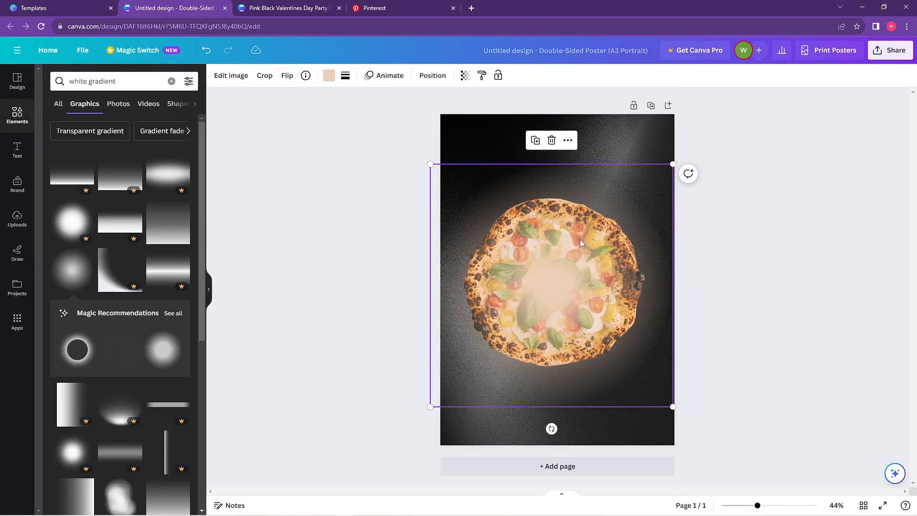
Step: Place the beige gradient one layer behind the pizza and center the pizza horizontally on the page, slightly lower than before
left_click(432, 75)
left_click(127, 120)
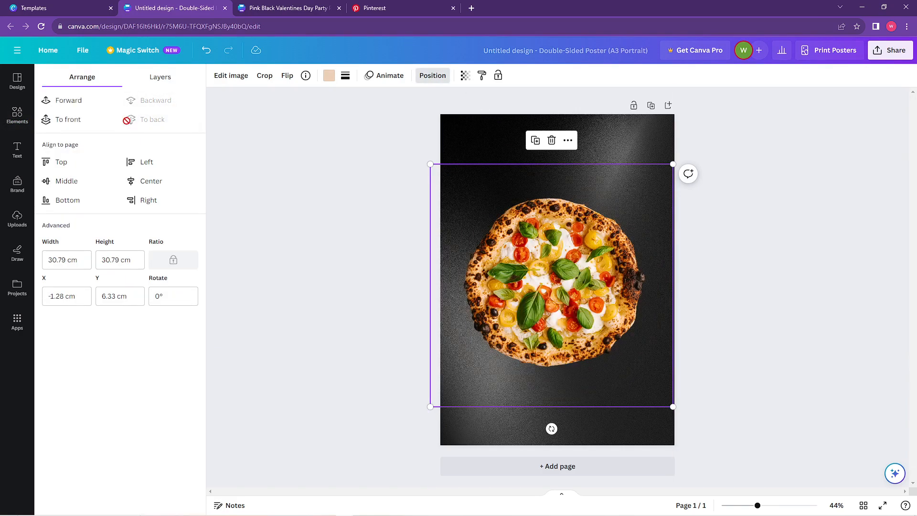
left_click(67, 120)
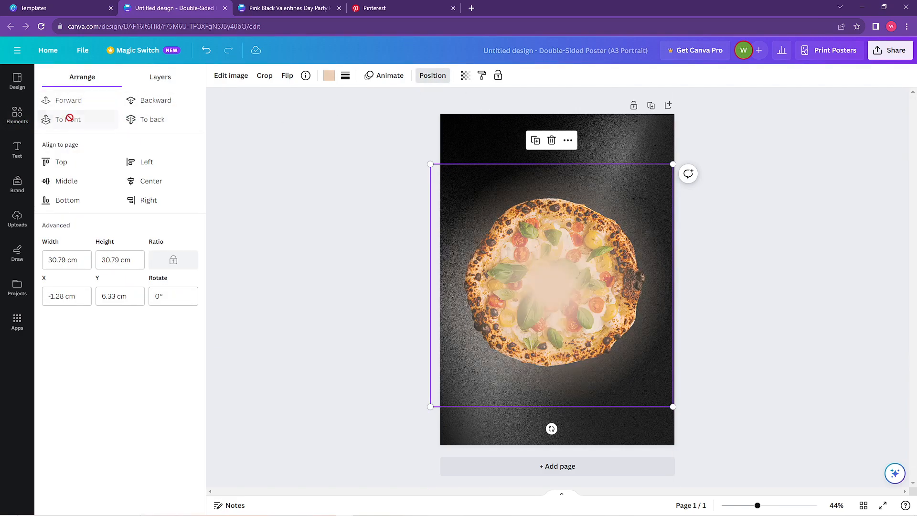
left_click(145, 102)
left_click_drag(574, 286, 579, 296)
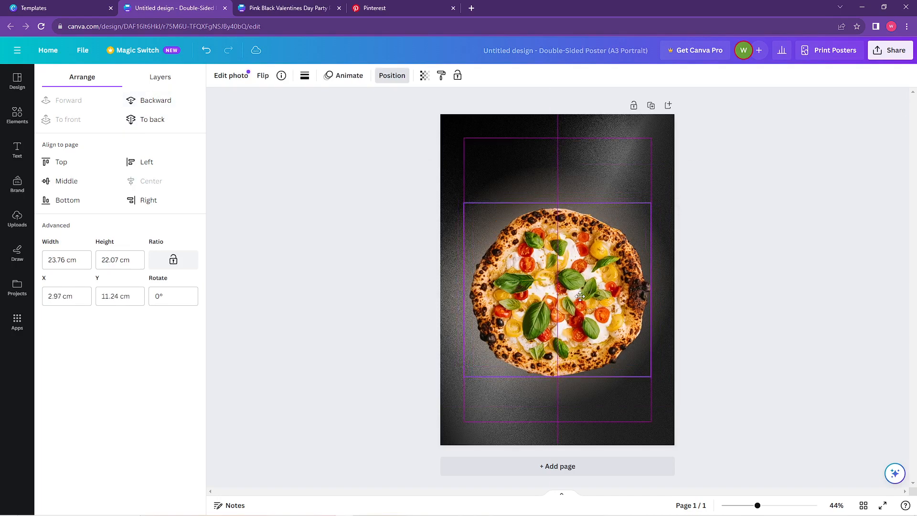
Step: Add a heading to the page reading "TASTIER", "and" and "HOTTER" on three lines
left_click(17, 115)
left_click(18, 149)
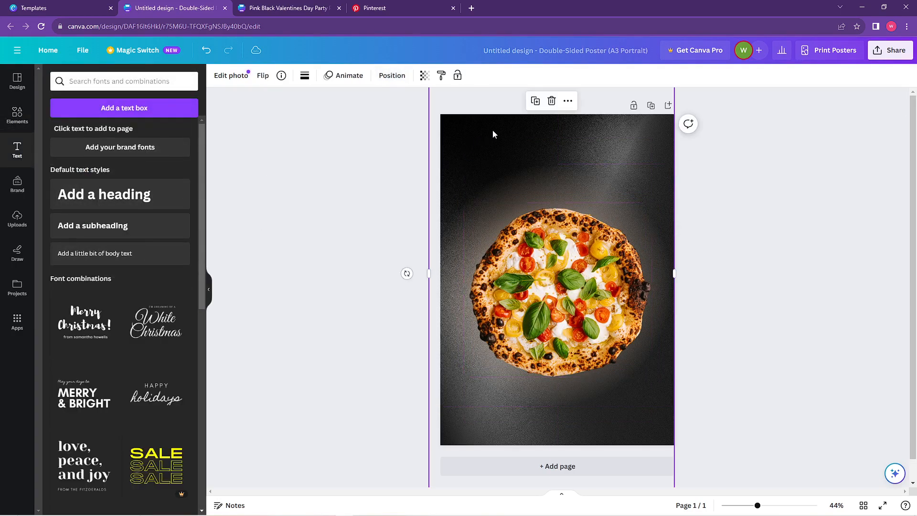
left_click(120, 194)
double_click(544, 286)
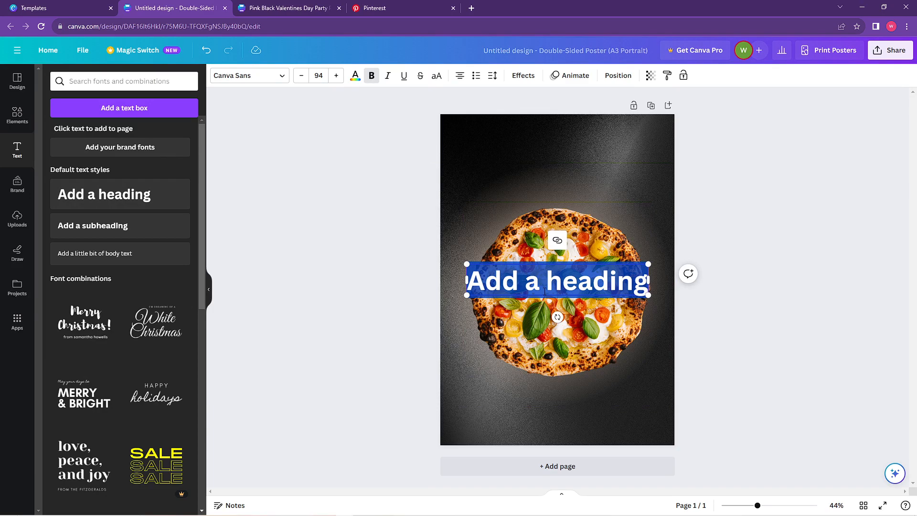
type("TASTIER")
key("Return")
type("and")
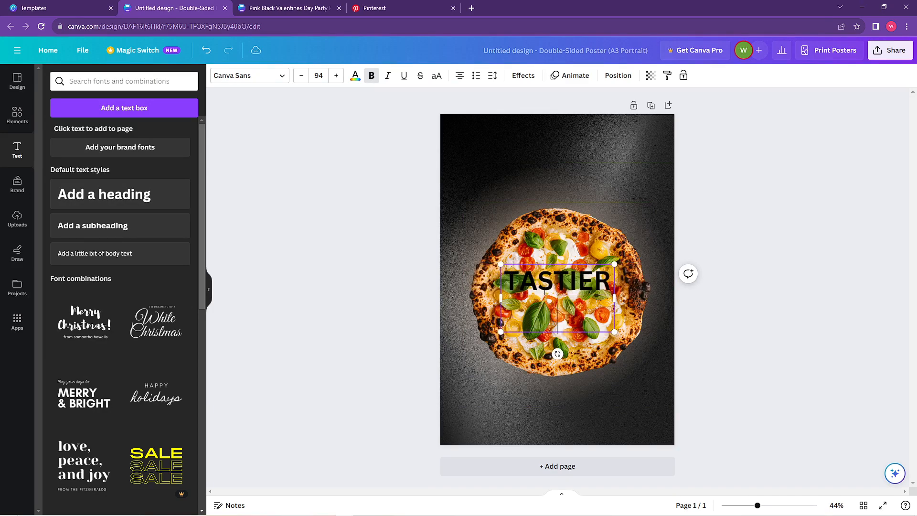
type(" HOTTER")
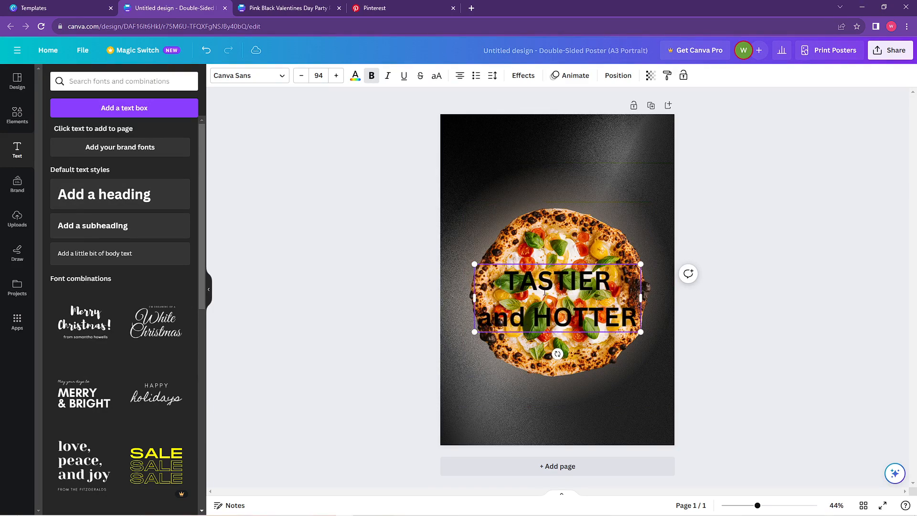
key("Return")
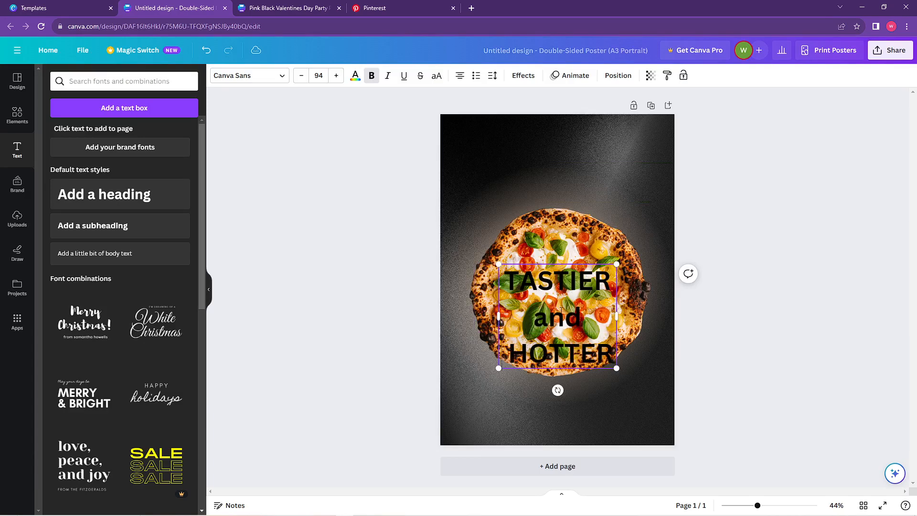
Step: Move the heading up to the upper part of the page and check the font choices for the word TASTIER
triple_click(557, 154)
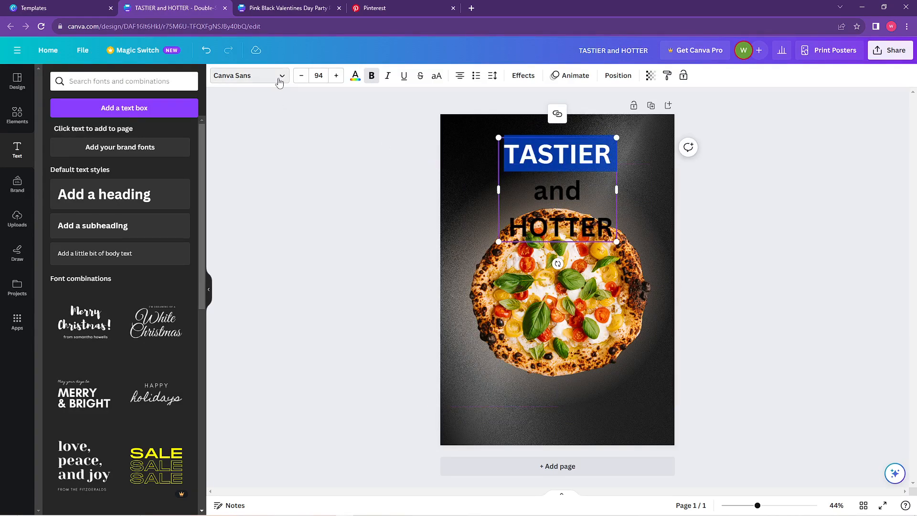
left_click(279, 81)
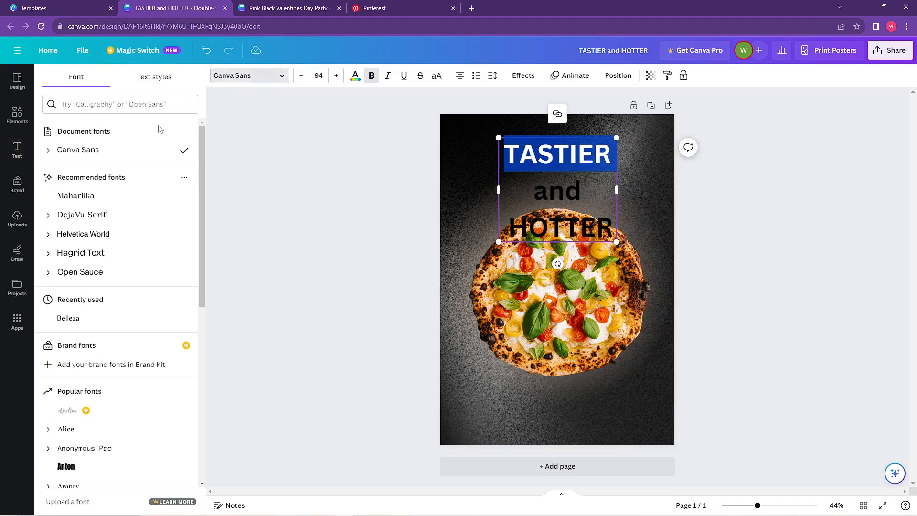
left_click(248, 76)
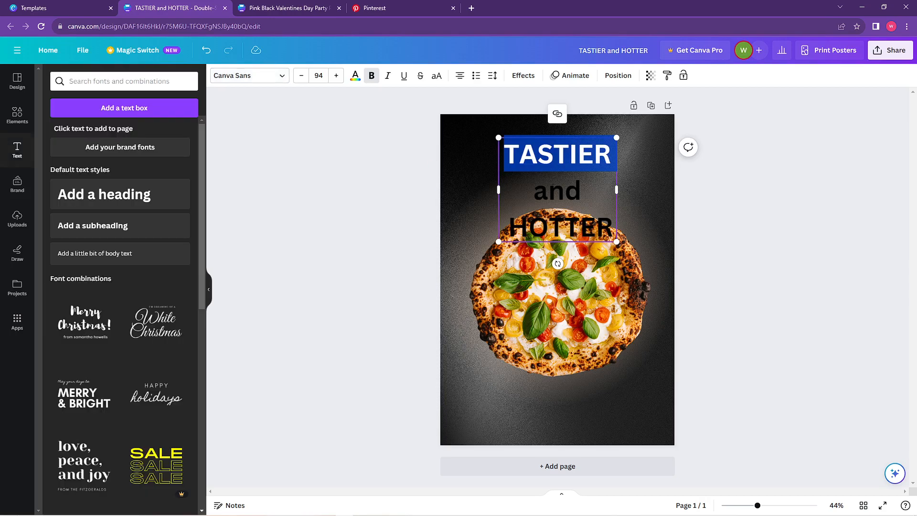
Step: Color all the heading text light beige, matching the gradient, and left-align it
key("ctrl+a")
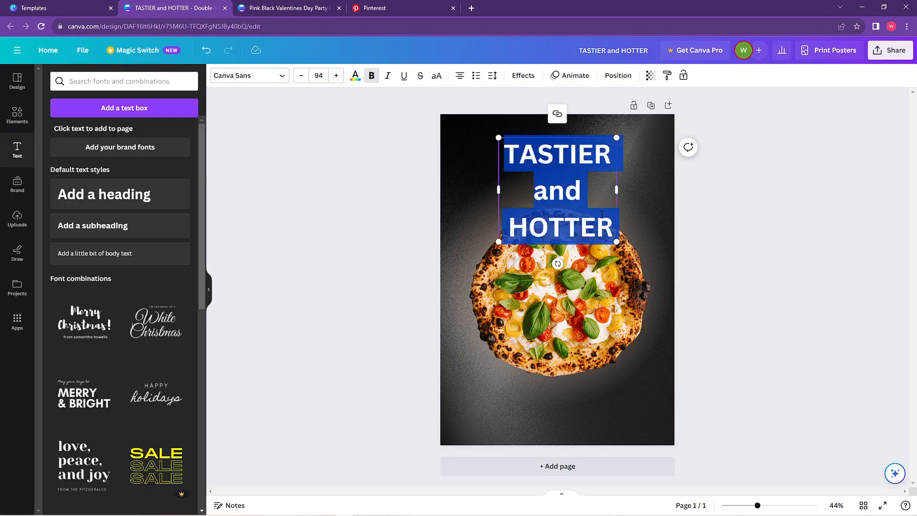
left_click(354, 75)
left_click(461, 76)
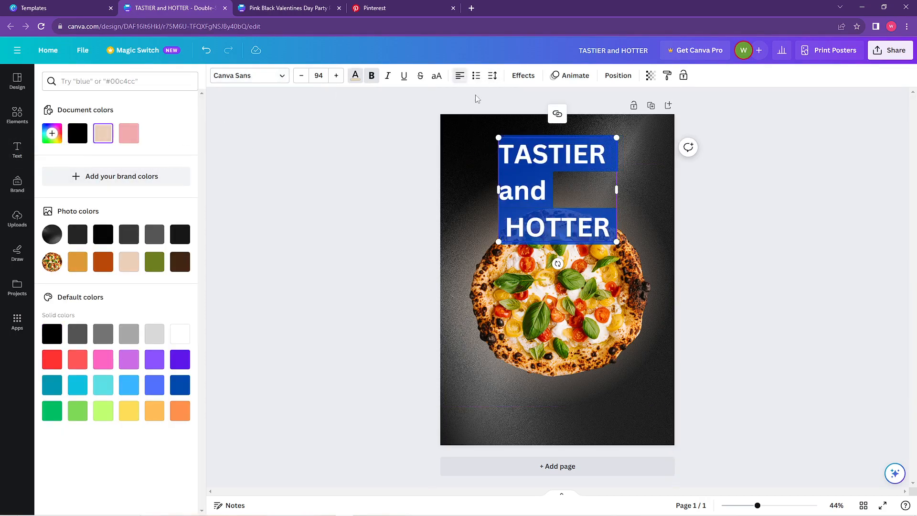
Step: Center the three heading lines and reduce the line spacing so TASTIER, and, HOTTER sit close together
left_click(463, 77)
left_click(461, 76)
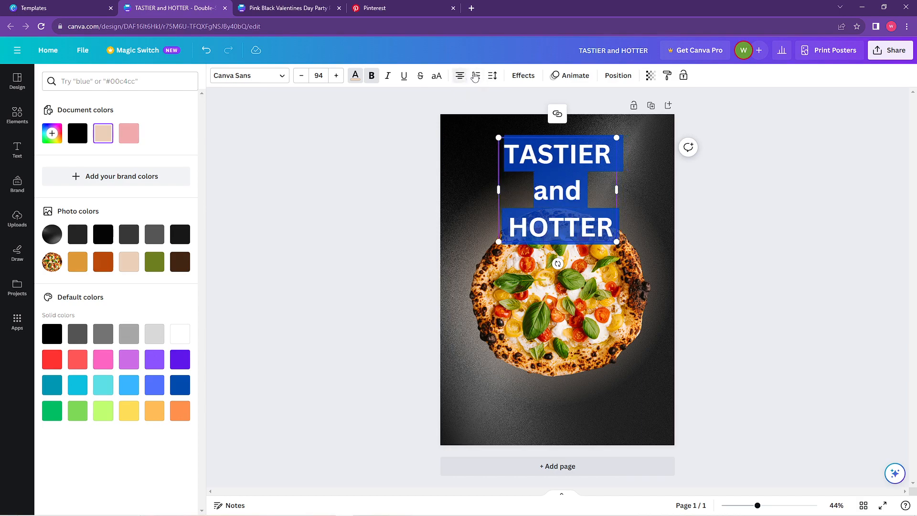
left_click(492, 76)
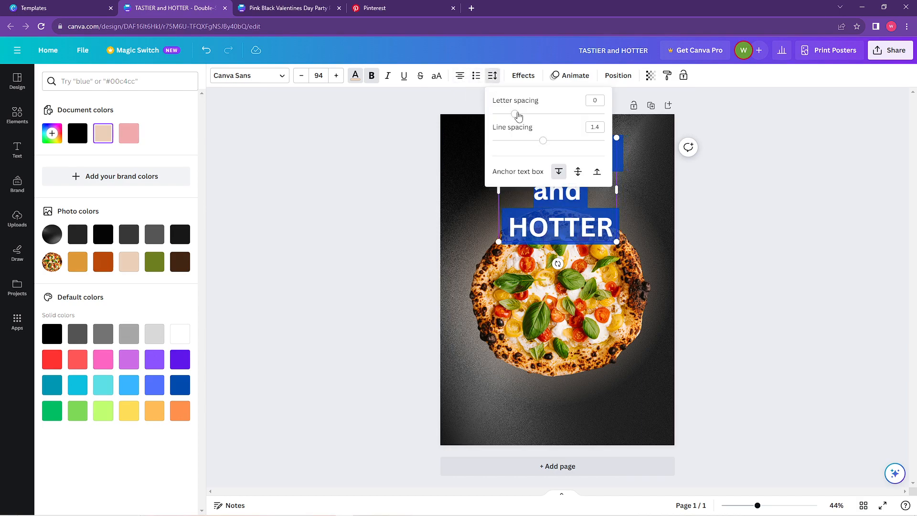
left_click_drag(543, 144, 515, 142)
key("Escape")
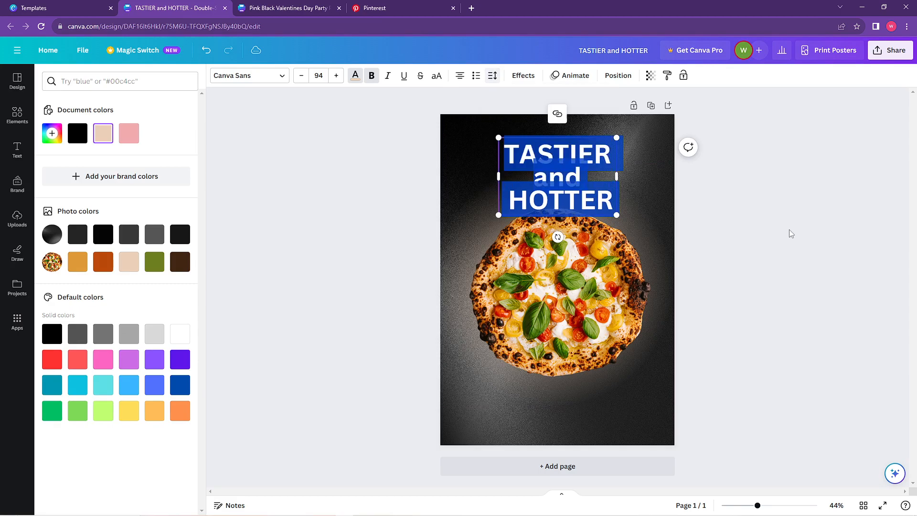
Step: Move the pizza slightly lower on the page, just beneath the heading, keeping it horizontally centered
left_click(654, 326)
left_click(691, 396)
left_click_drag(568, 286, 569, 294)
left_click(552, 411)
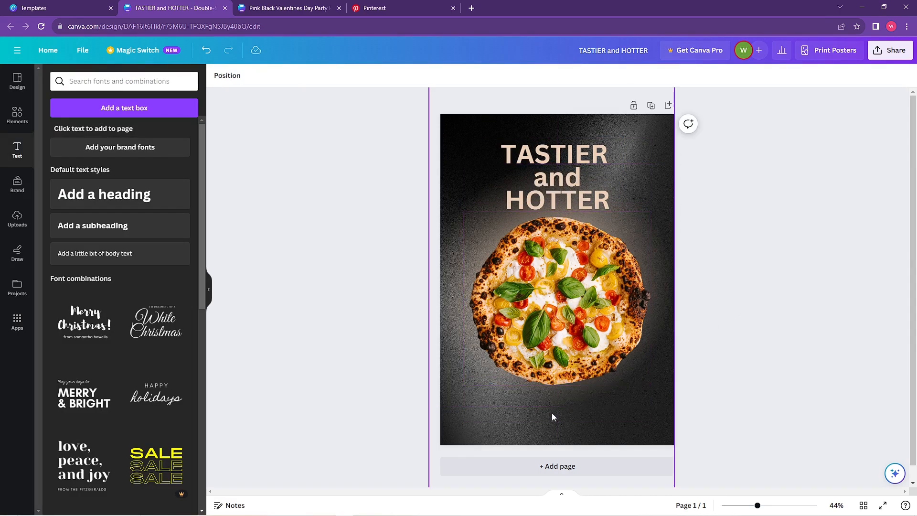
Step: Add a text line reading "do not miss this out!" and place it in the empty area below the pizza
key("t")
key("BackSpace")
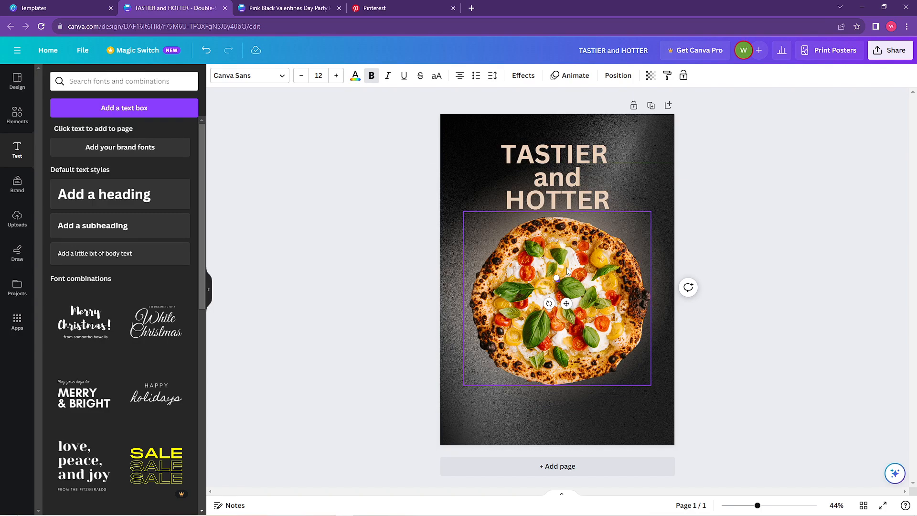
type("Do not miss this d")
left_click_drag(566, 303, 622, 405)
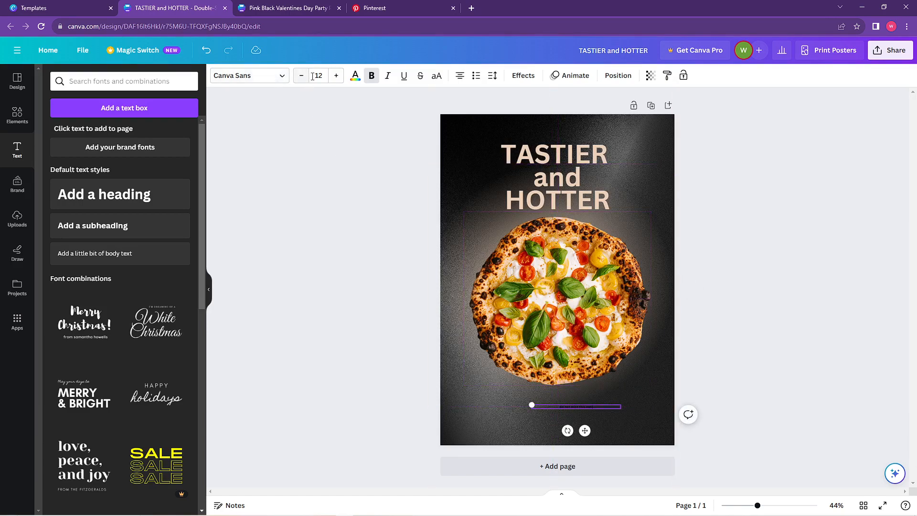
Step: Set the font size of the "do not miss this out!" line to 22
left_click(336, 75)
left_click(335, 76)
left_click(335, 76)
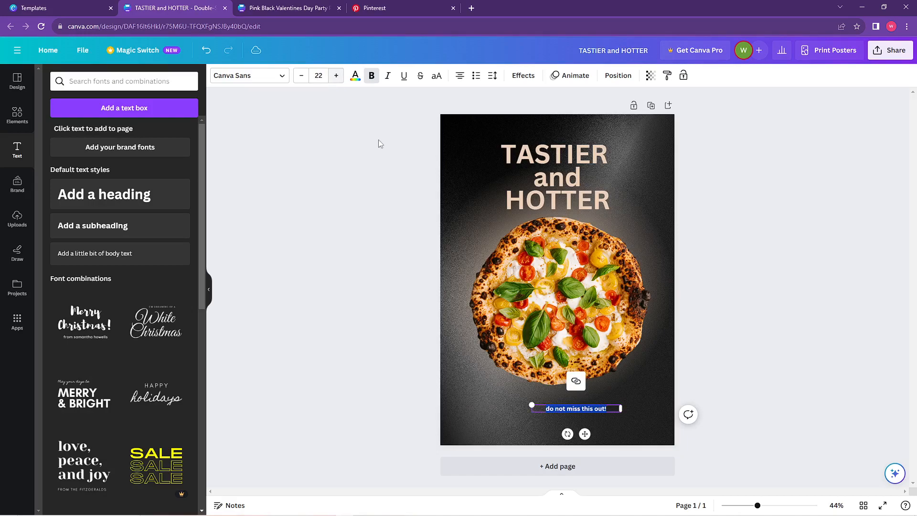
Step: Move the small text line to the pizza's lower right edge and color it light beige like the heading
left_click_drag(584, 434, 620, 411)
left_click(705, 343)
left_click(626, 384)
left_click(626, 383)
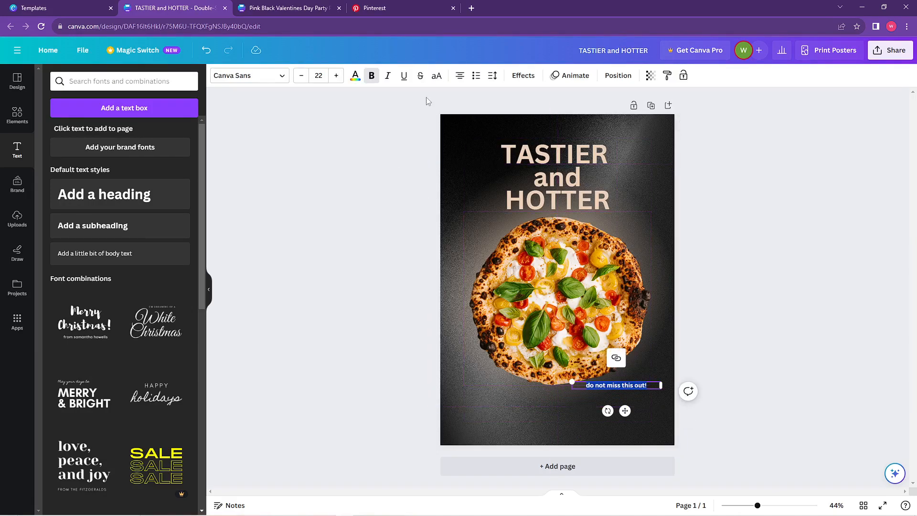
left_click(356, 76)
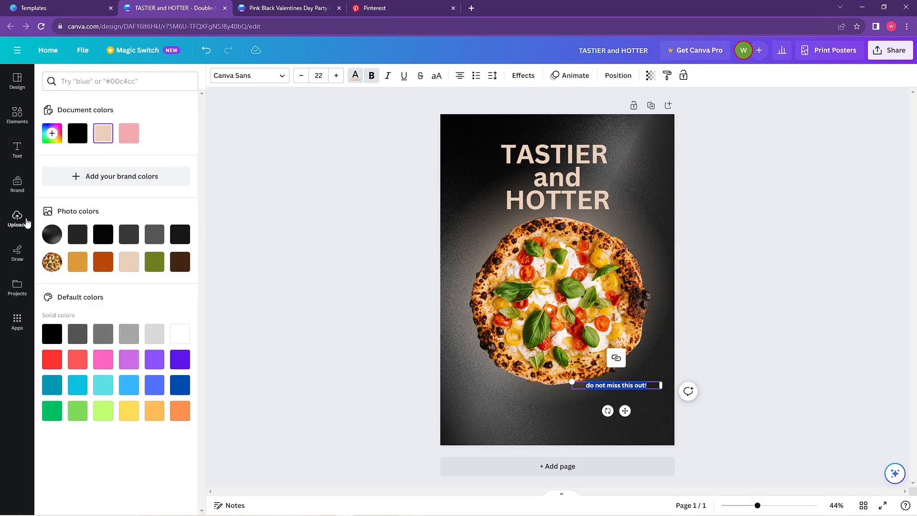
Step: Look through the Pictures, Screenshots and Desktop folders for a file to upload, and leave without choosing one
left_click(27, 221)
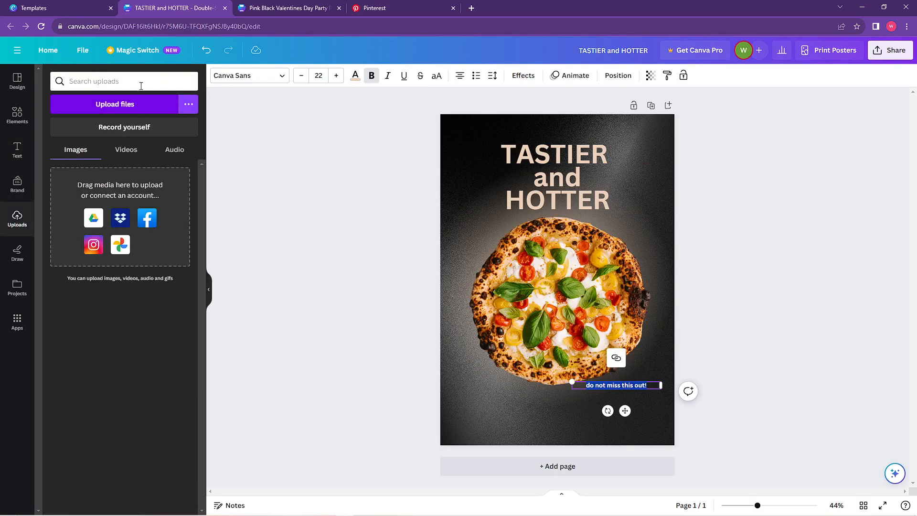
left_click(145, 110)
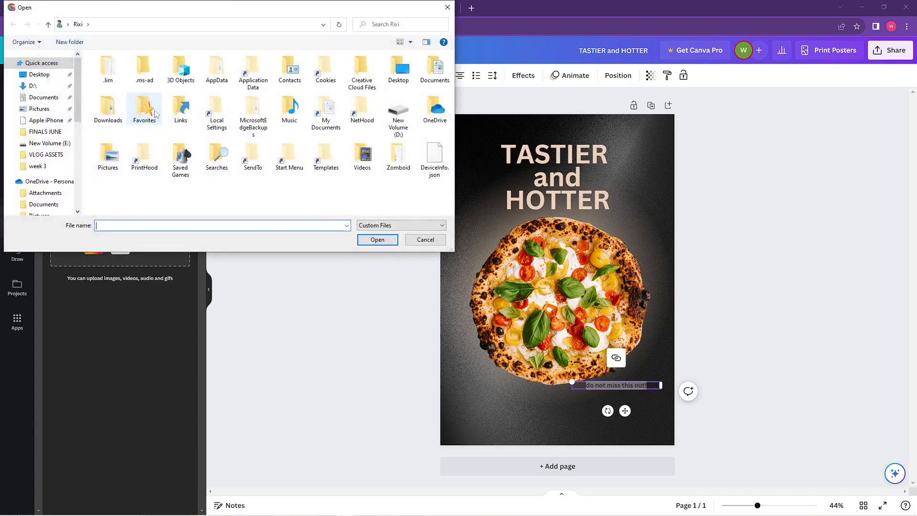
scroll(24, 180, "down", 1)
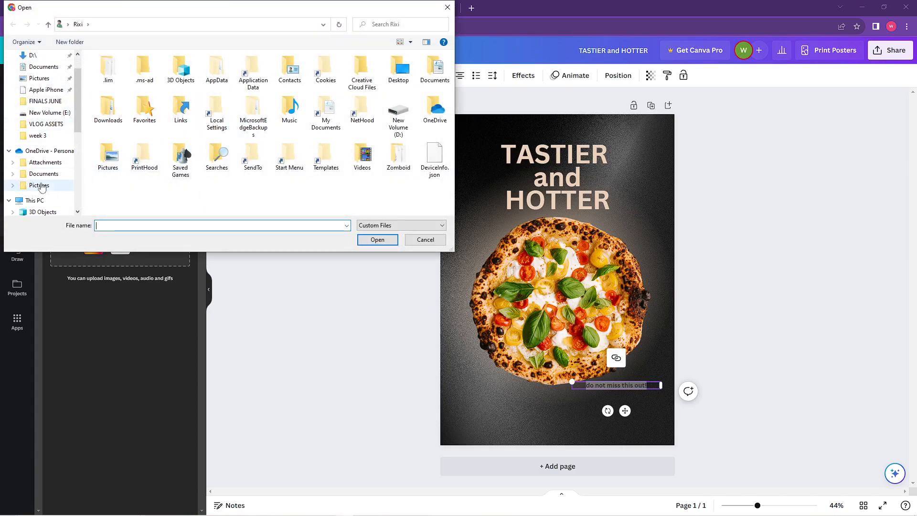
scroll(24, 179, "down", 2)
left_click(38, 162)
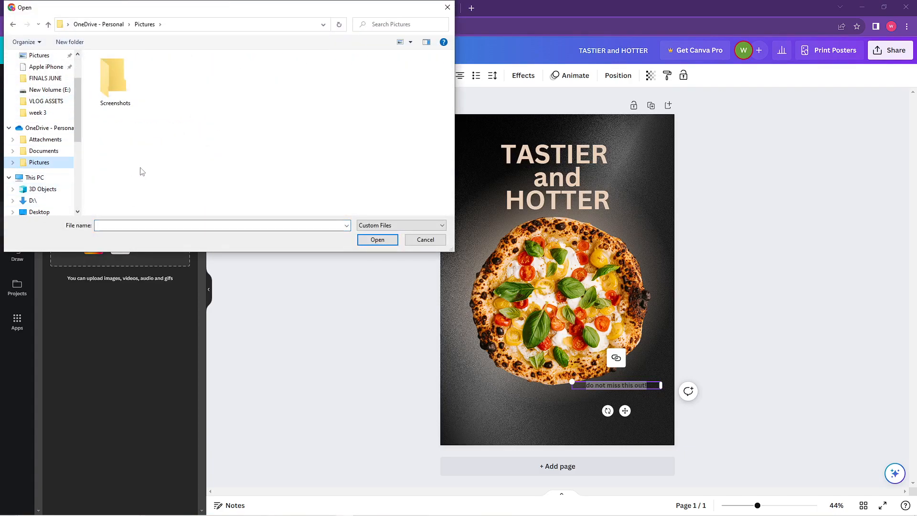
double_click(115, 80)
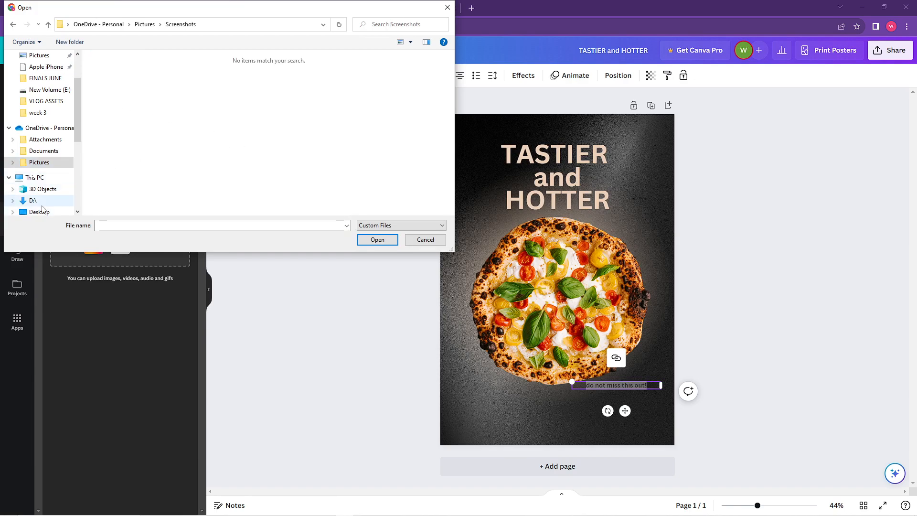
left_click(41, 210)
key("Escape")
Step: Draw a blue wavy freehand line with the pen down the left side of the poster
left_click(26, 260)
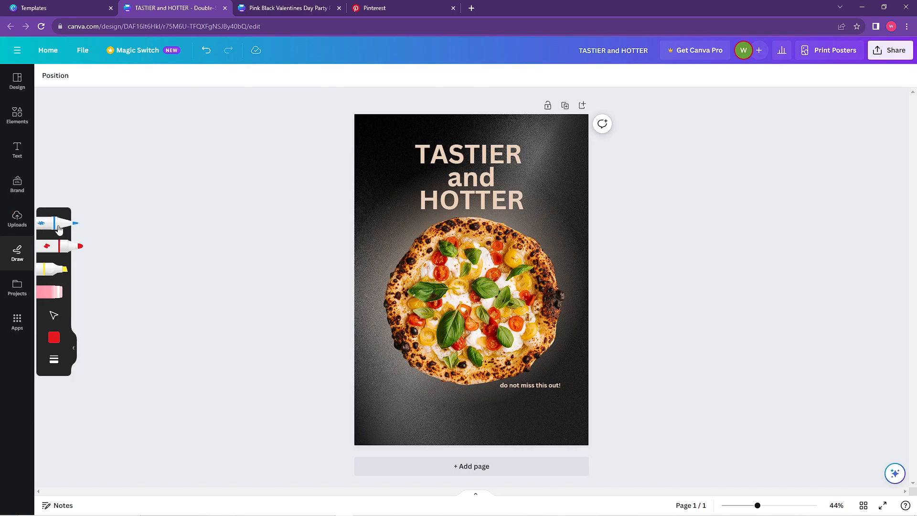
left_click(58, 229)
left_click(55, 319)
mouse_move(402, 184)
left_mouse_down()
mouse_move(387, 226)
mouse_move(397, 216)
mouse_move(387, 178)
left_mouse_up()
Step: Set the pen's color to light beige and adjust its stroke thickness and transparency
left_click(54, 337)
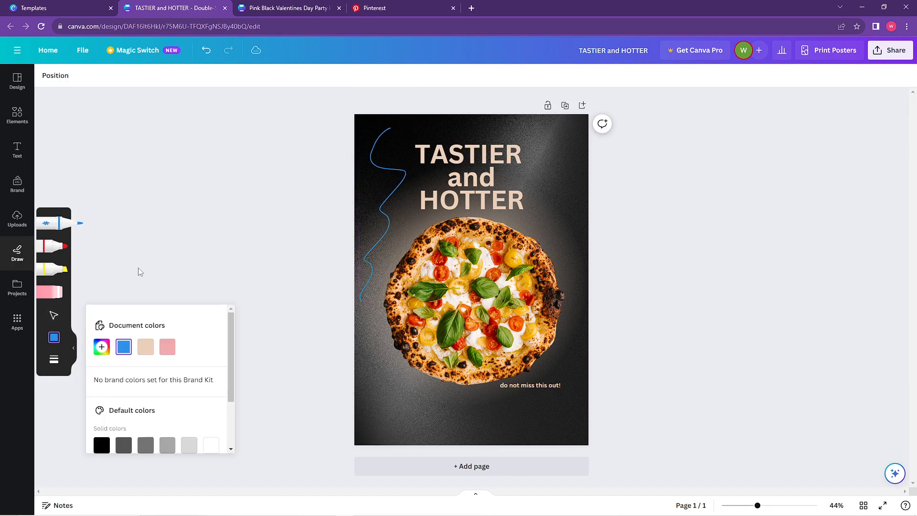
left_click(145, 344)
left_click(61, 317)
left_click(340, 352)
left_click(397, 377)
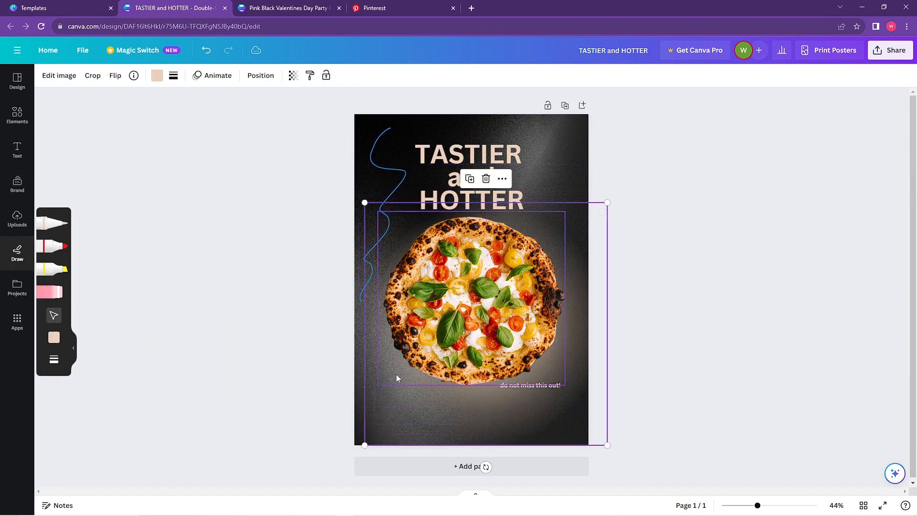
left_click(54, 359)
mouse_move(94, 369)
left_mouse_down()
mouse_move(167, 376)
mouse_move(143, 369)
left_mouse_up()
left_click_drag(185, 400, 209, 399)
left_click(54, 315)
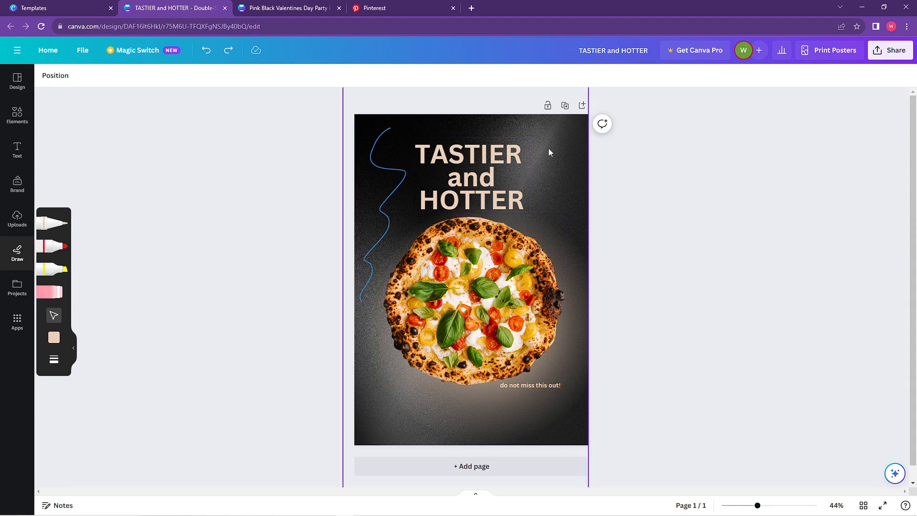
Step: Draw a light beige pen stroke from the poster's upper right toward the pizza and undo the freehand drawings
left_click(41, 230)
mouse_move(552, 144)
left_mouse_down()
mouse_move(574, 176)
mouse_move(546, 235)
mouse_move(545, 279)
mouse_move(516, 312)
mouse_move(472, 309)
left_mouse_up()
key("ctrl+z")
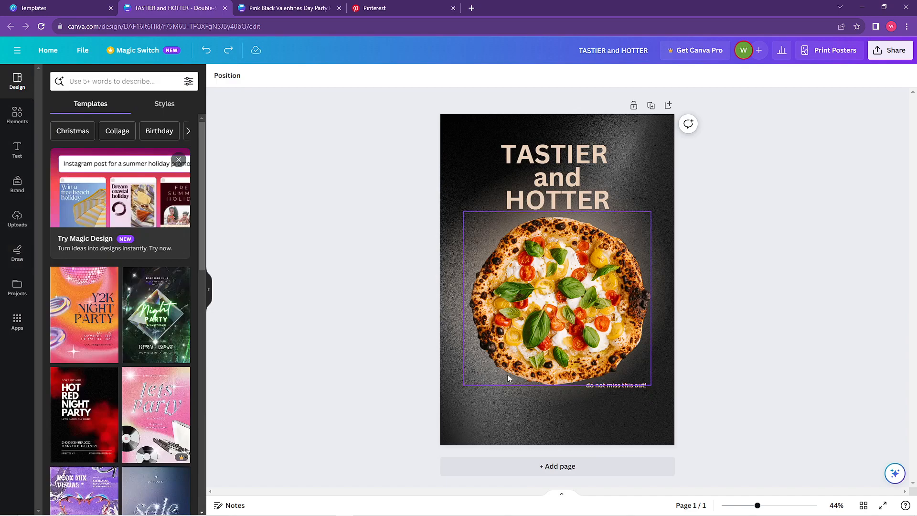
Step: Shift the "do not miss this out!" line slightly down and to the right, and bring up the design style palettes
left_click_drag(629, 385, 634, 392)
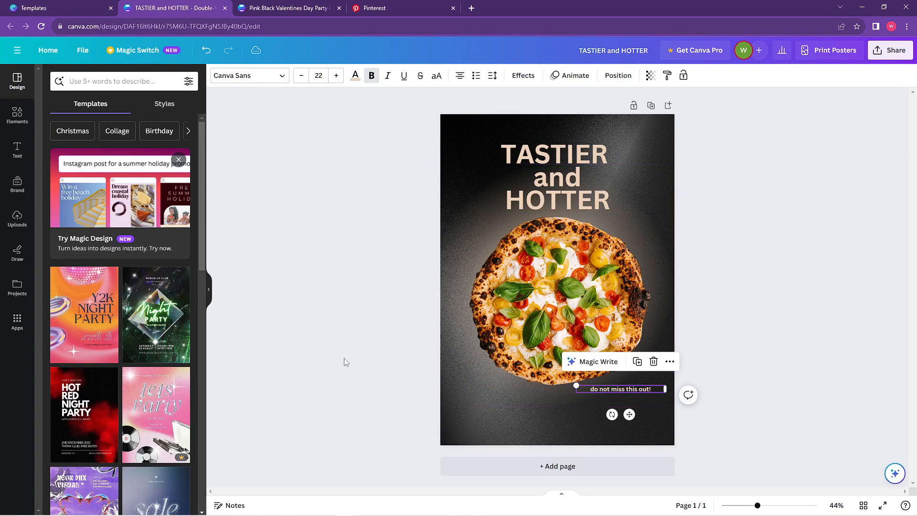
left_click(164, 103)
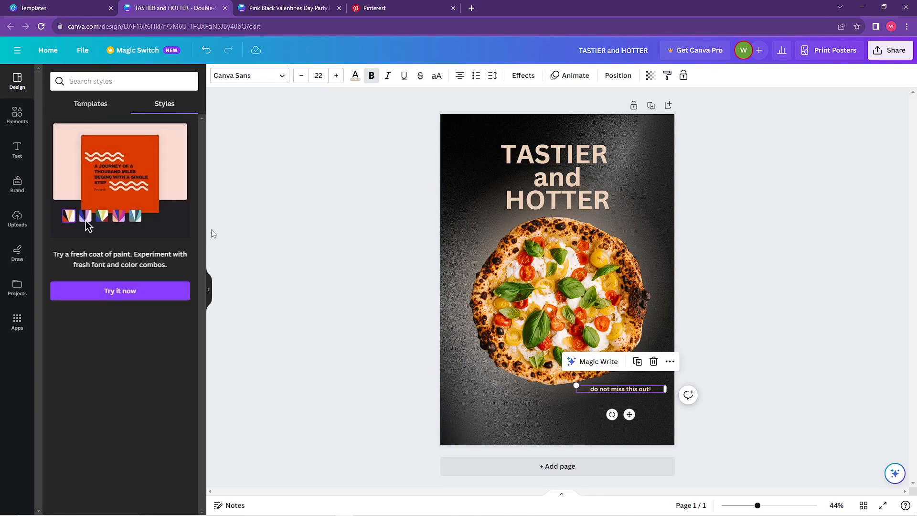
left_click(133, 298)
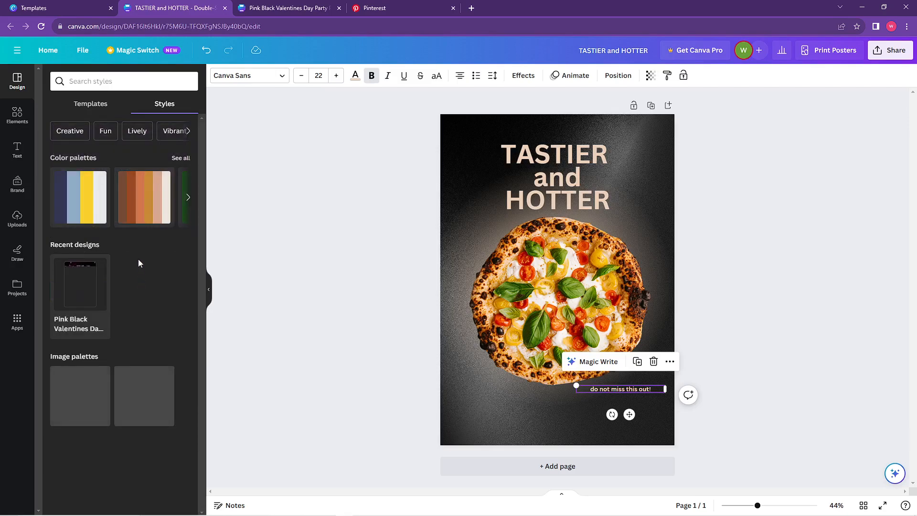
Step: Try the brown-orange and the blue-yellow color palettes on the poster
left_click(153, 198)
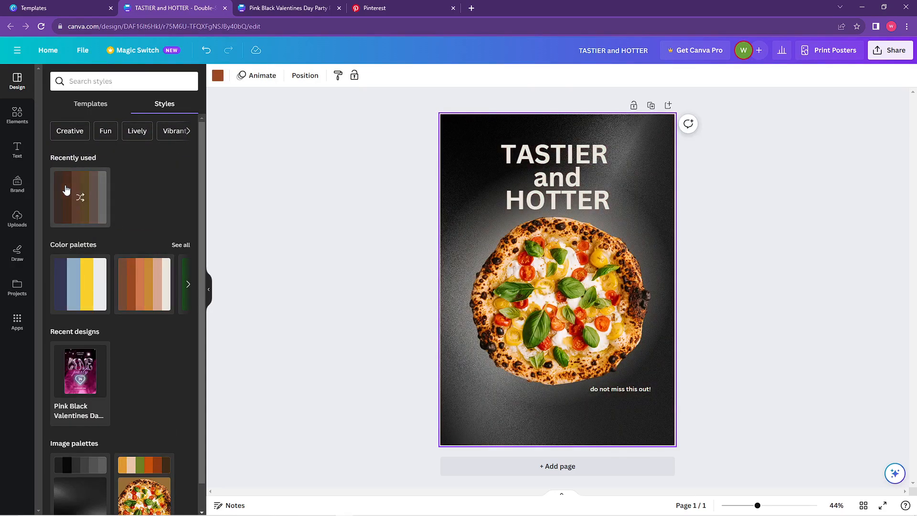
left_click(76, 287)
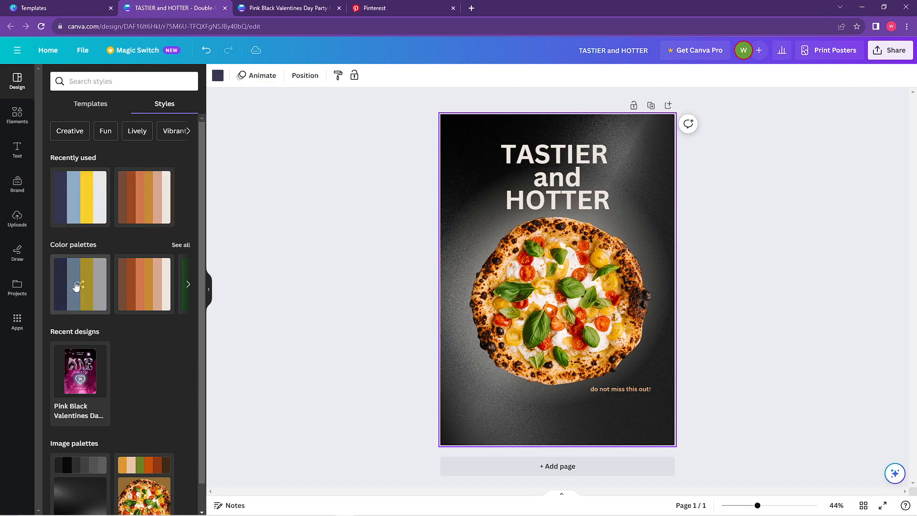
left_click(137, 296)
left_click(141, 198)
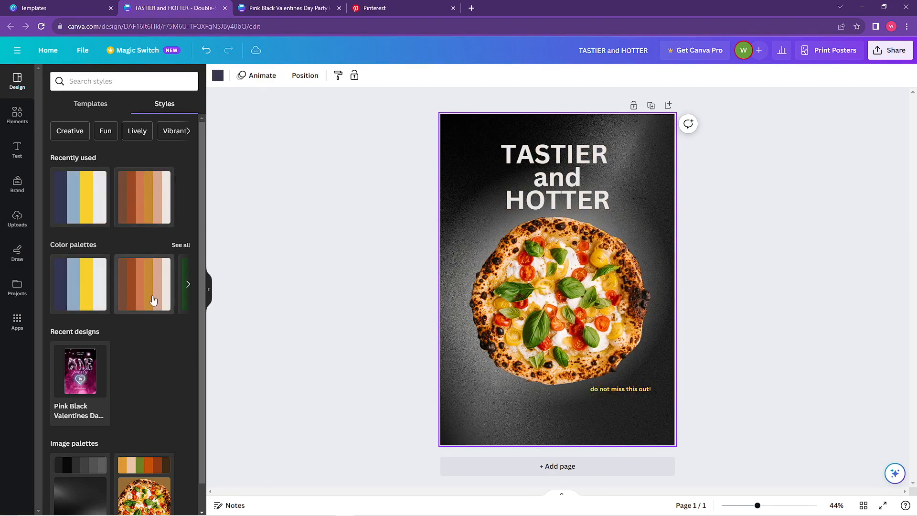
Step: Show the full collection of color palettes and try the orange, olive-green and purple-pink ones on the poster
scroll(136, 309, "down", 1)
left_click(176, 218)
left_click(163, 225)
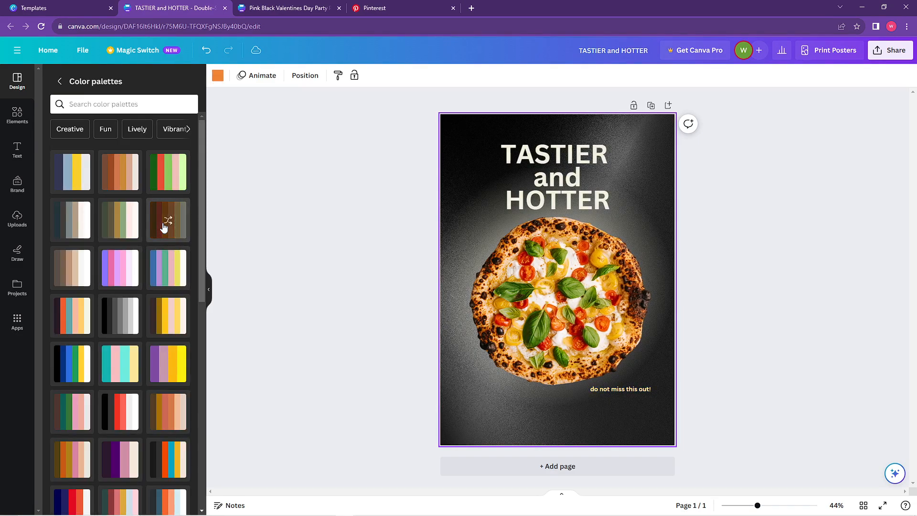
left_click(132, 224)
left_click(293, 243)
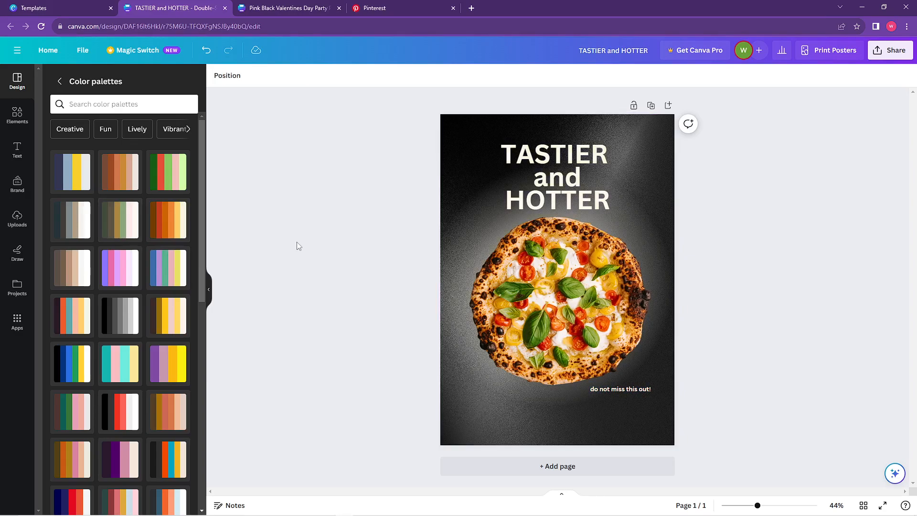
left_click(127, 219)
left_click(182, 225)
left_click(125, 270)
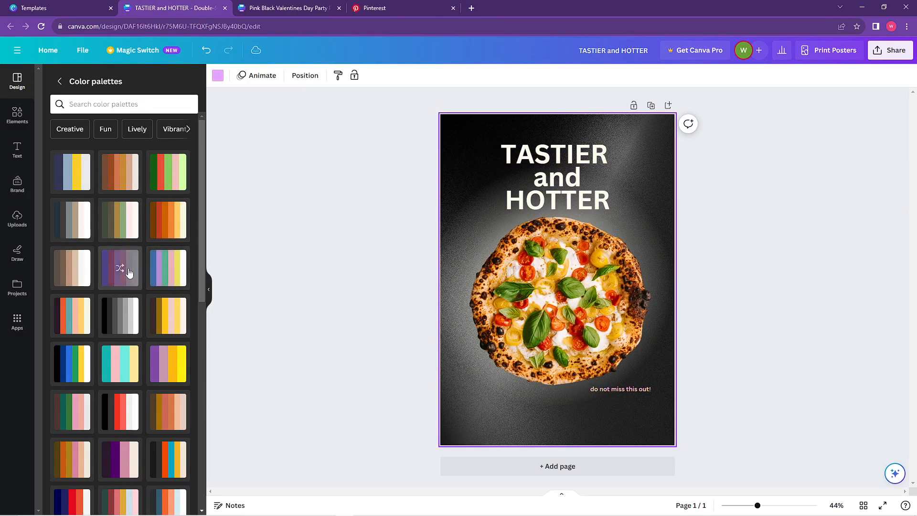
Step: Select the whole poster and try further palettes, from the pastel and grayscale ones to turquoise, pink and yellow
left_click(615, 392)
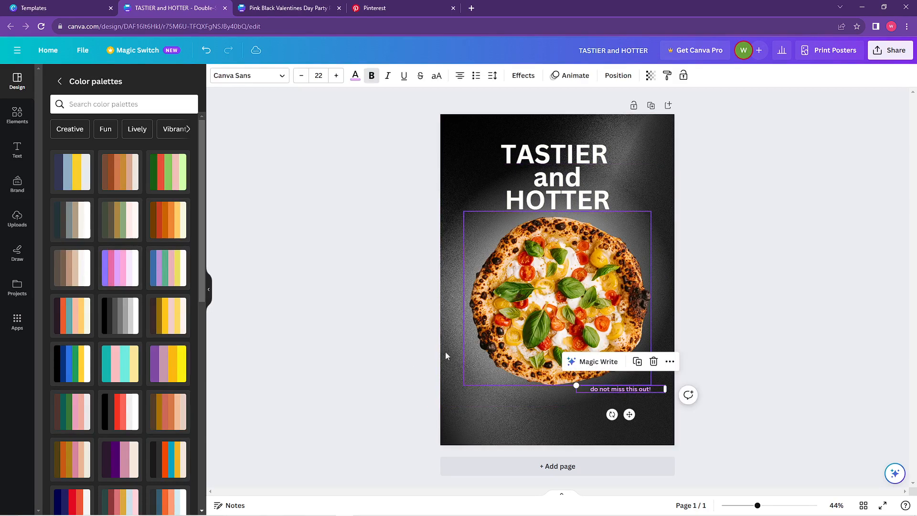
left_click(282, 226)
key("ctrl+a")
left_click(118, 265)
left_click(180, 272)
left_click(171, 319)
left_click(127, 323)
left_click(71, 370)
left_click(111, 378)
left_click(111, 378)
Step: Delete the dark background photo and recolor the poster with the purple, orange and yellow palette
left_click(462, 372)
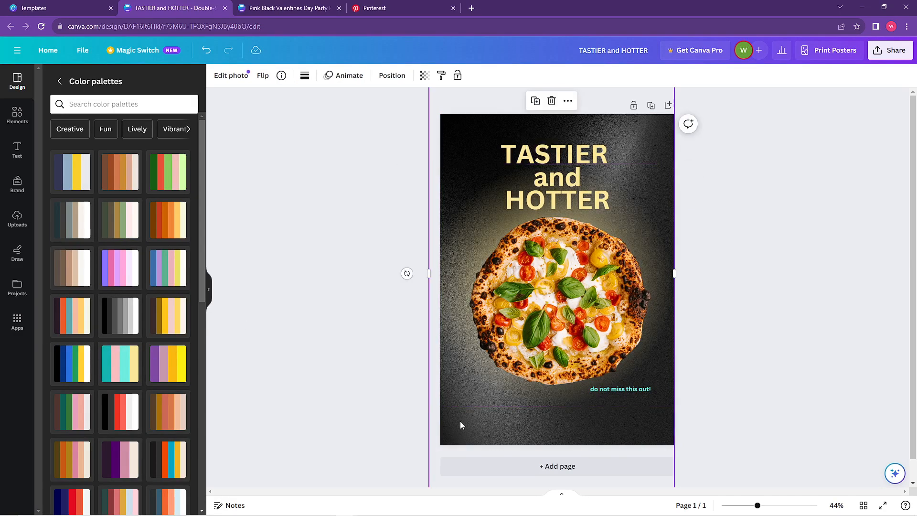
key("Delete")
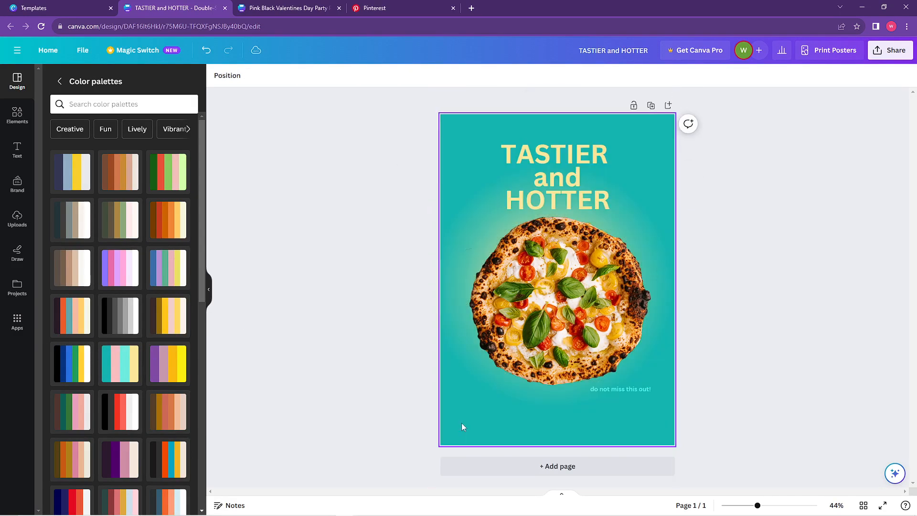
left_click(111, 272)
left_click(164, 275)
left_click(169, 362)
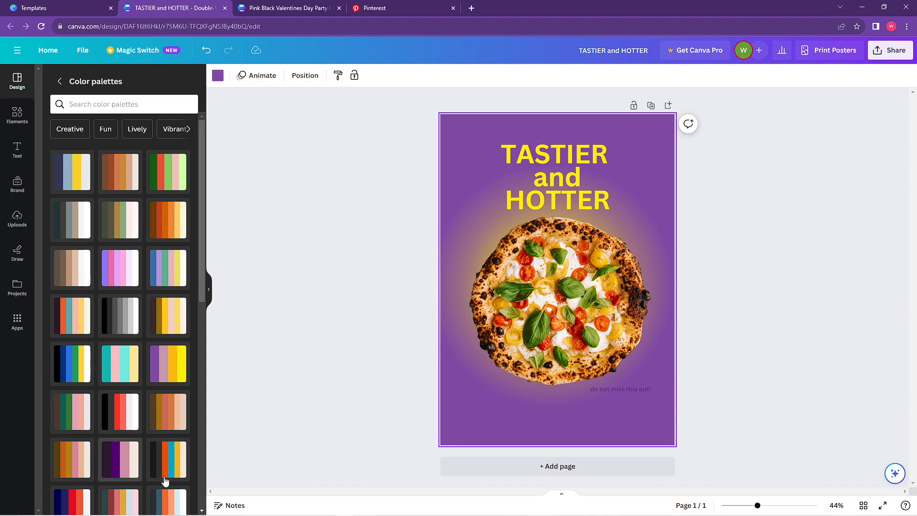
Step: Find the Purple Psychedelic Party Event Poster among the templates and apply only its style to the pizza poster
left_click(59, 82)
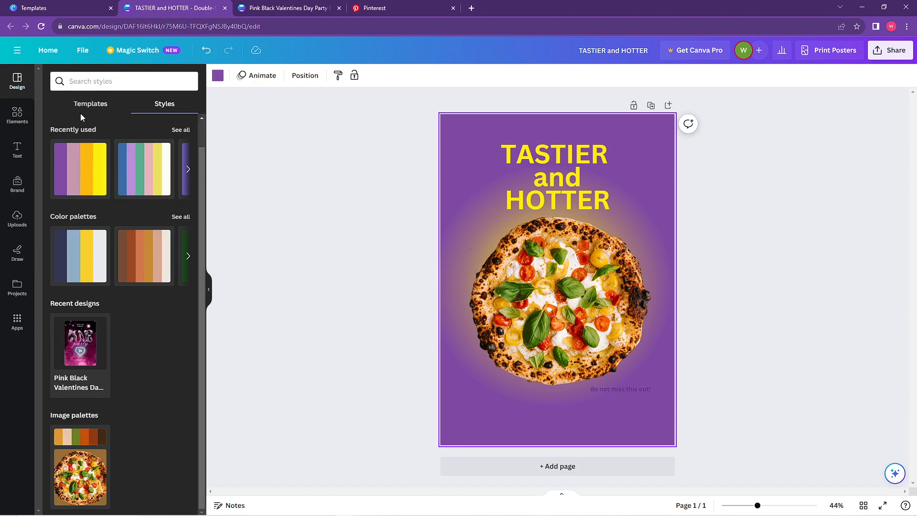
left_click(91, 104)
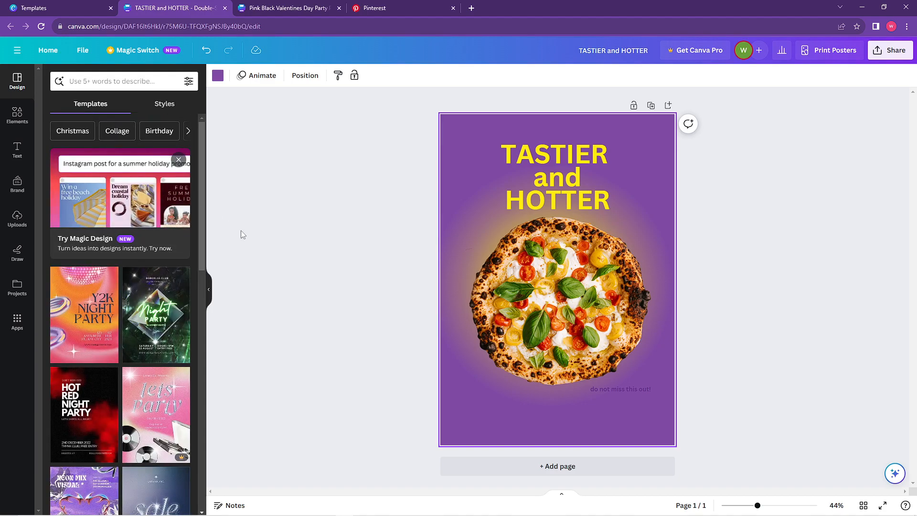
scroll(184, 269, "down", 3)
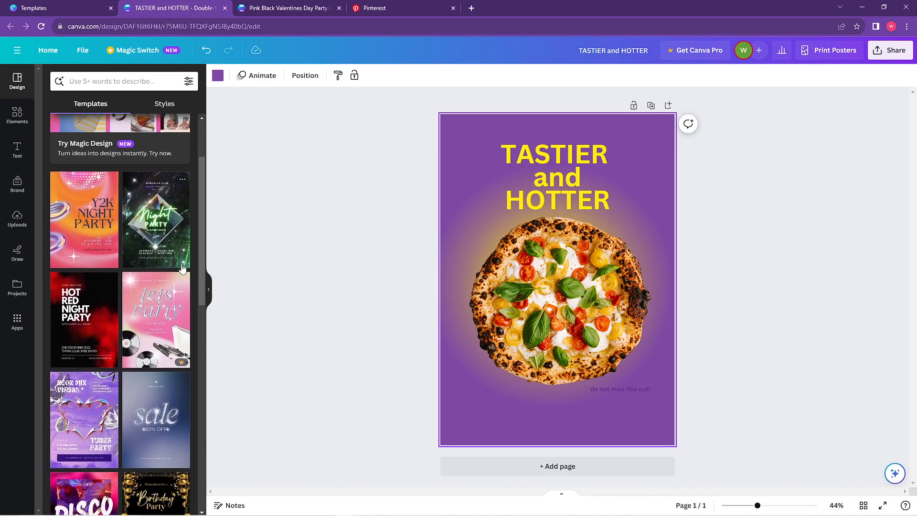
scroll(185, 271, "down", 1)
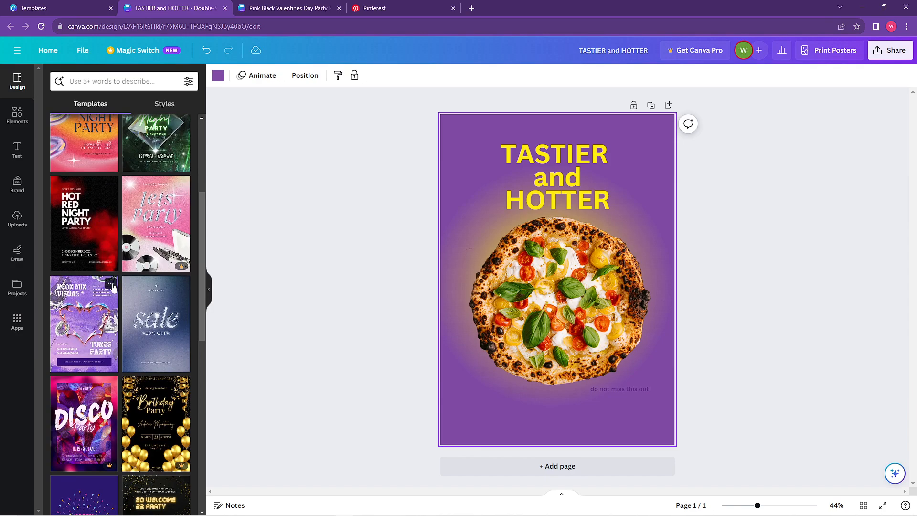
left_click(112, 283)
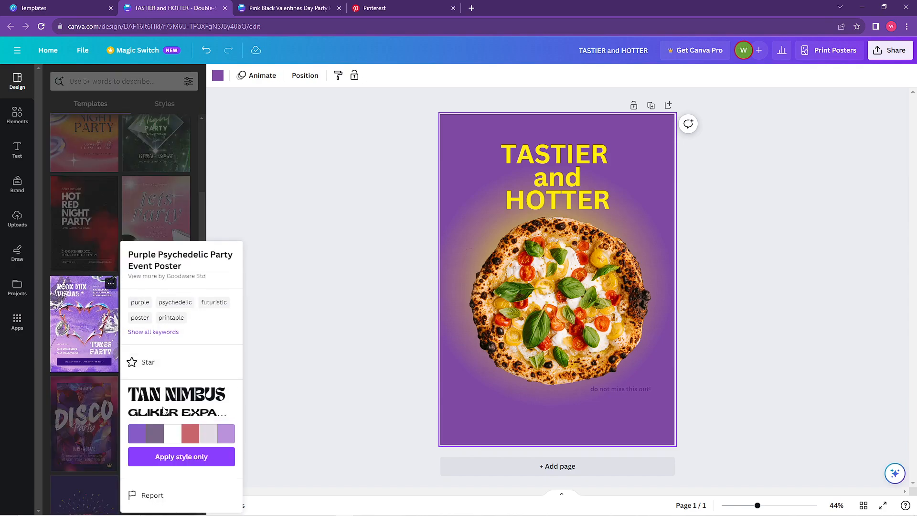
left_click(177, 452)
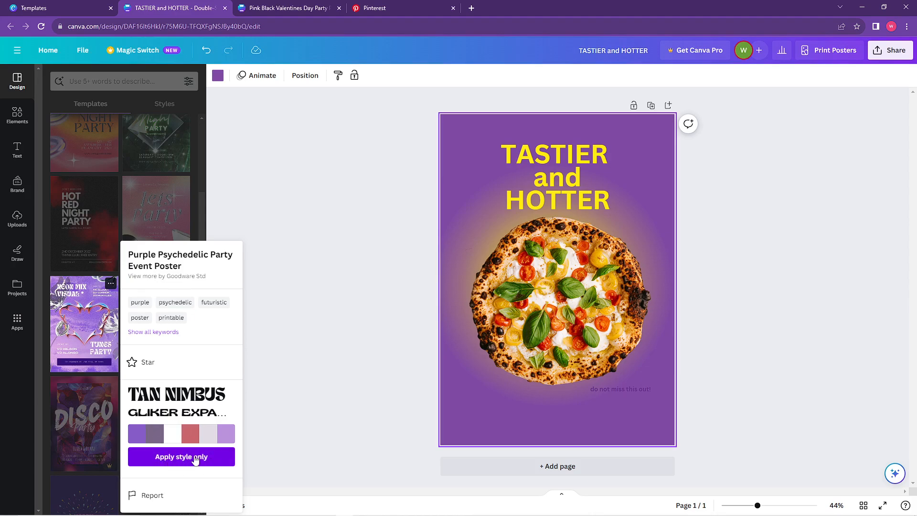
left_click(337, 322)
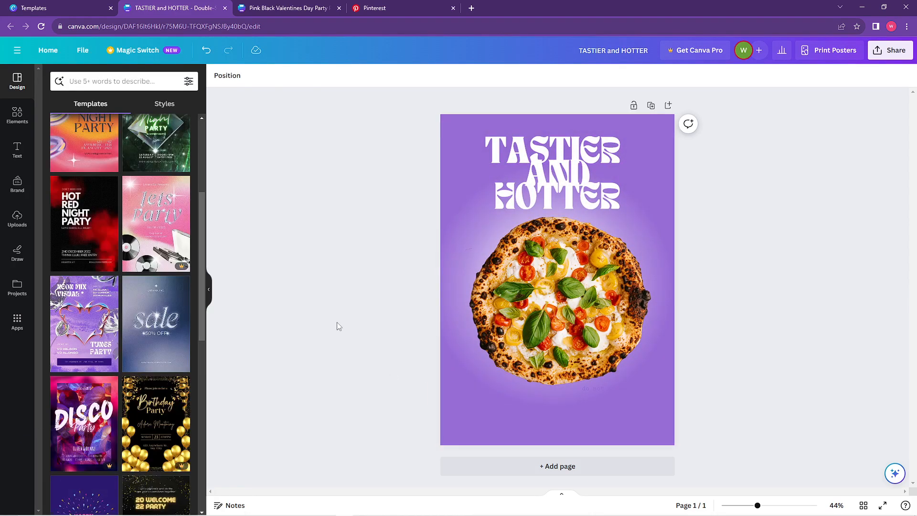
Step: Recolor the "do not miss this out!" tagline with the photo's dark brown and center it below the pizza
left_click(595, 389)
left_click(355, 76)
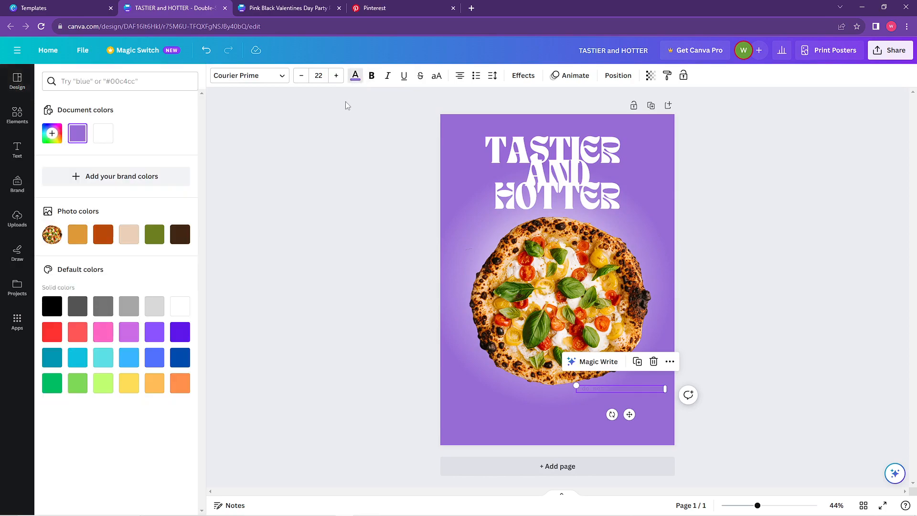
left_click(179, 240)
left_click(262, 211)
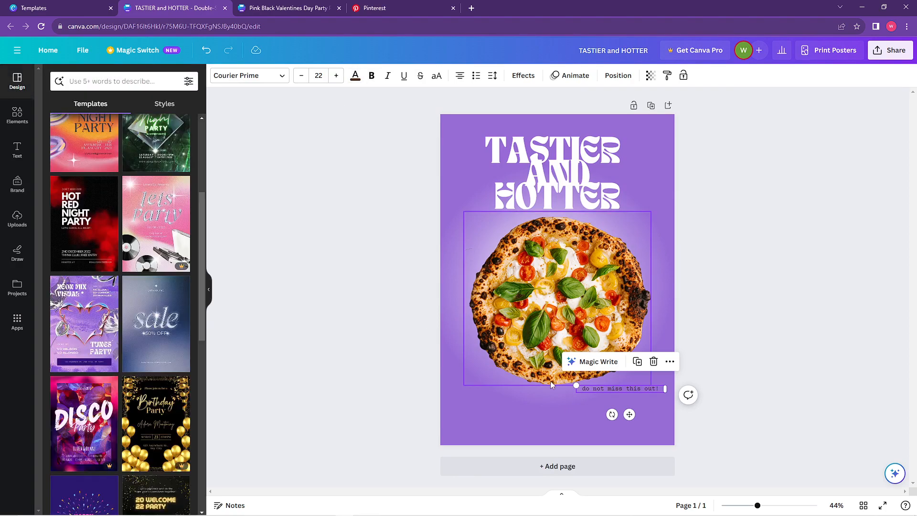
left_click_drag(641, 388, 593, 403)
Step: Nudge the pizza photo slightly down and set the line spacing of the TASTIER AND HOTTER title to 1.08
left_click_drag(599, 327, 598, 330)
left_click(556, 162)
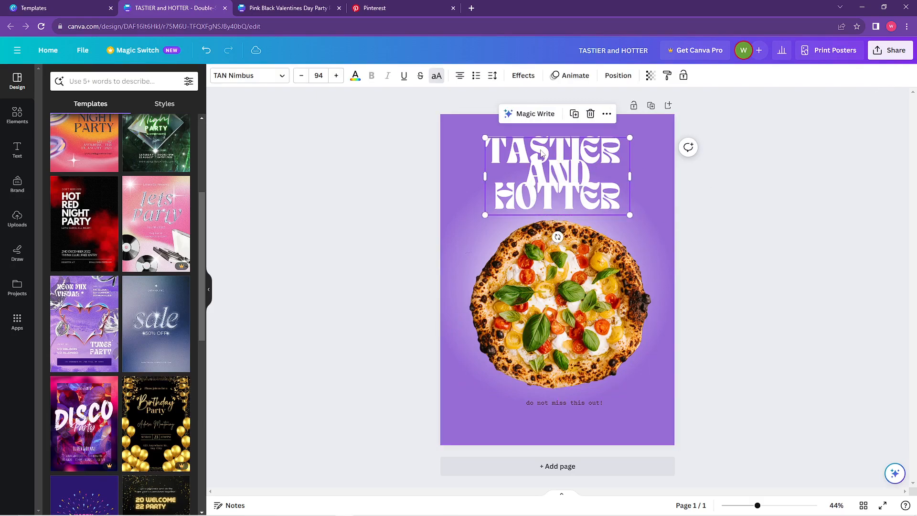
left_click(492, 75)
left_click_drag(522, 146, 524, 140)
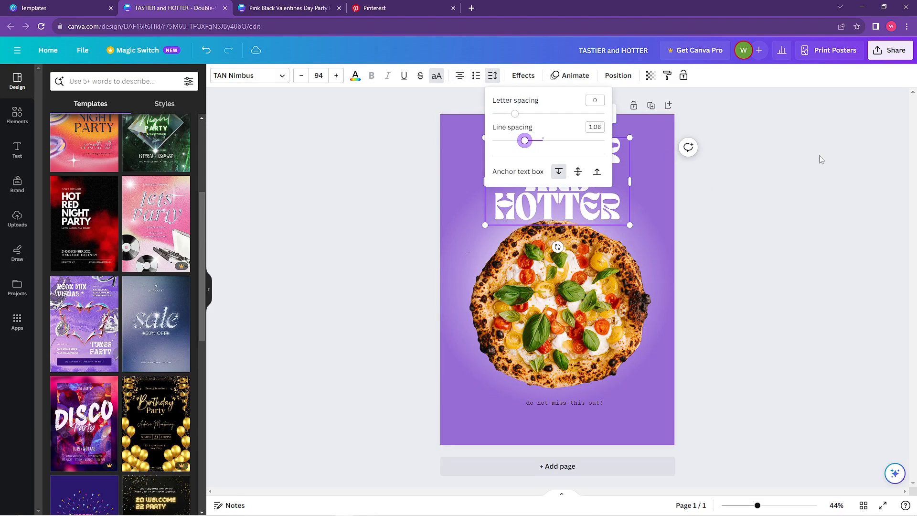
Step: Download the poster as a PDF Standard file
left_click(891, 50)
left_click(777, 289)
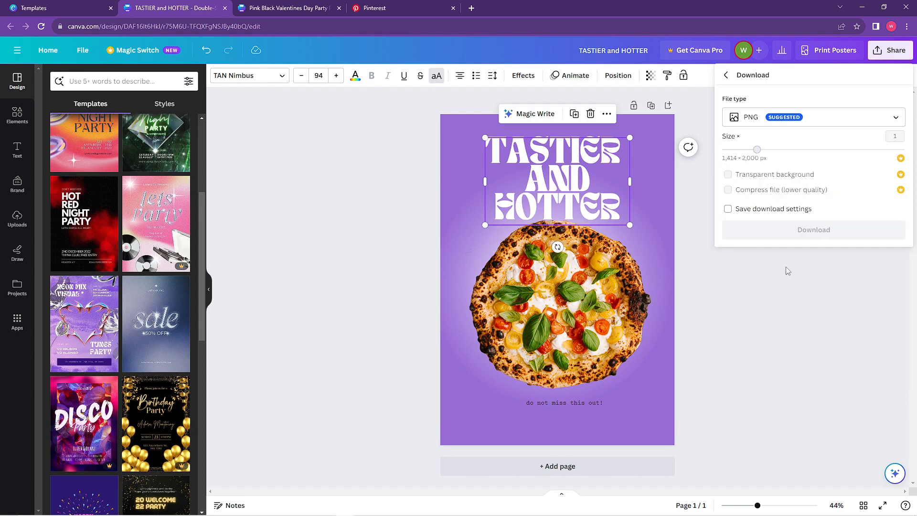
left_click(807, 119)
left_click(784, 203)
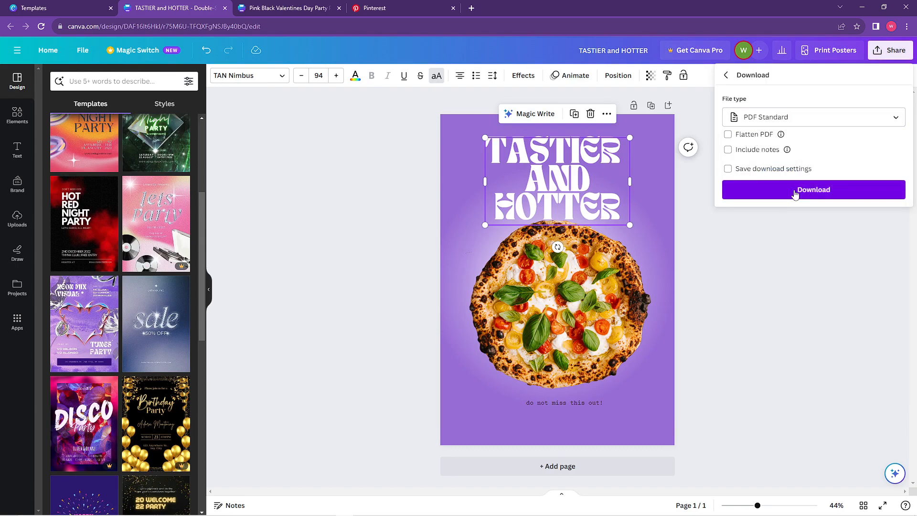
left_click(794, 194)
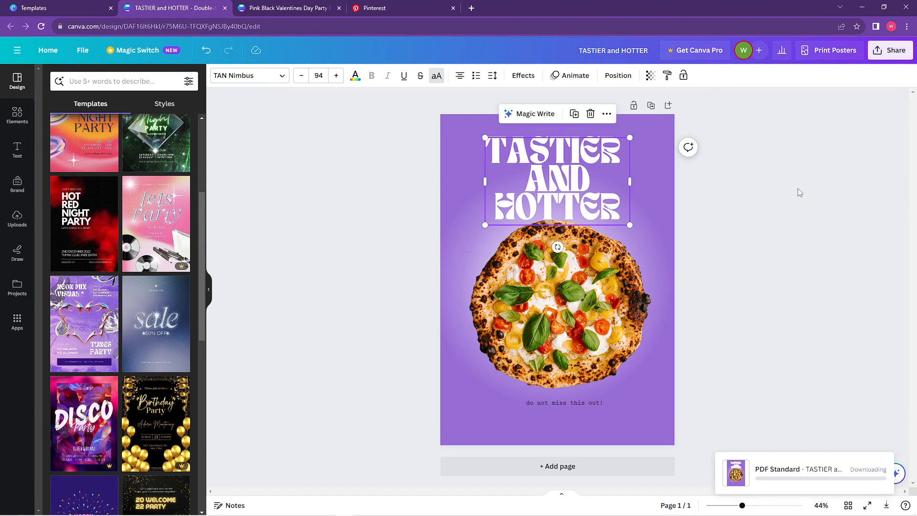